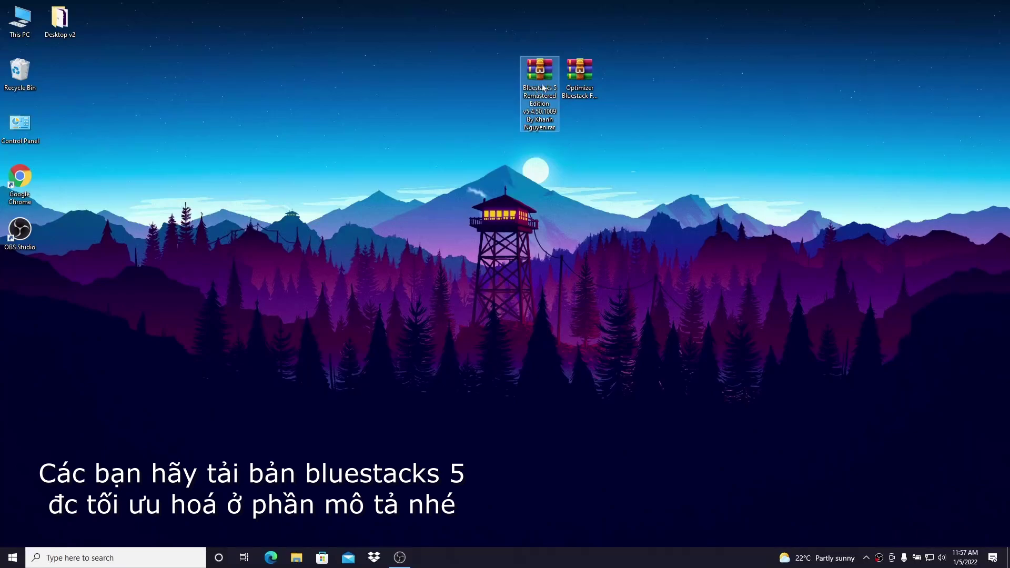
Extract the BlueStacks 5 RAR onto the desktop, entering the archive password
right_click(539, 80)
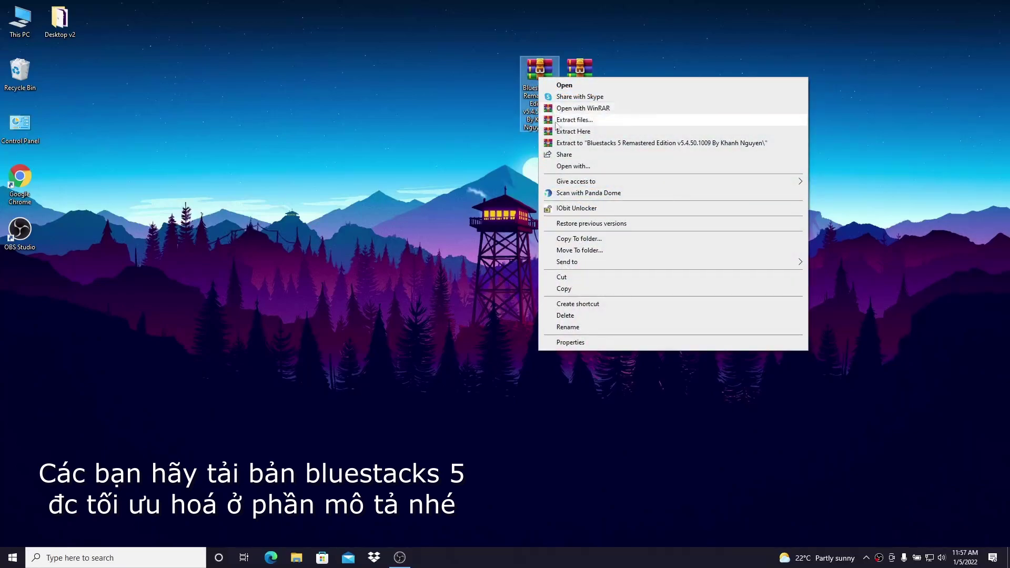
left_click(609, 132)
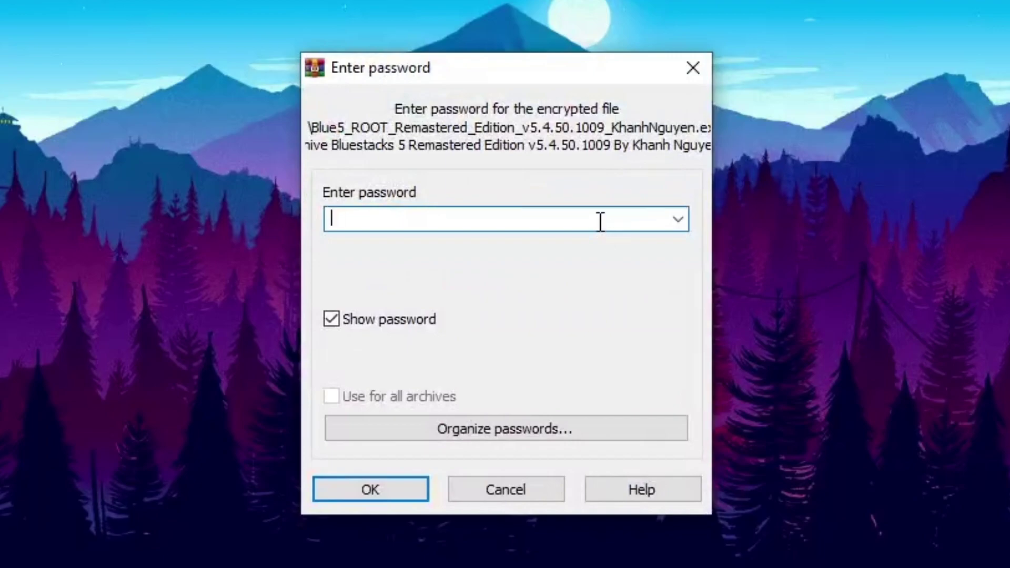
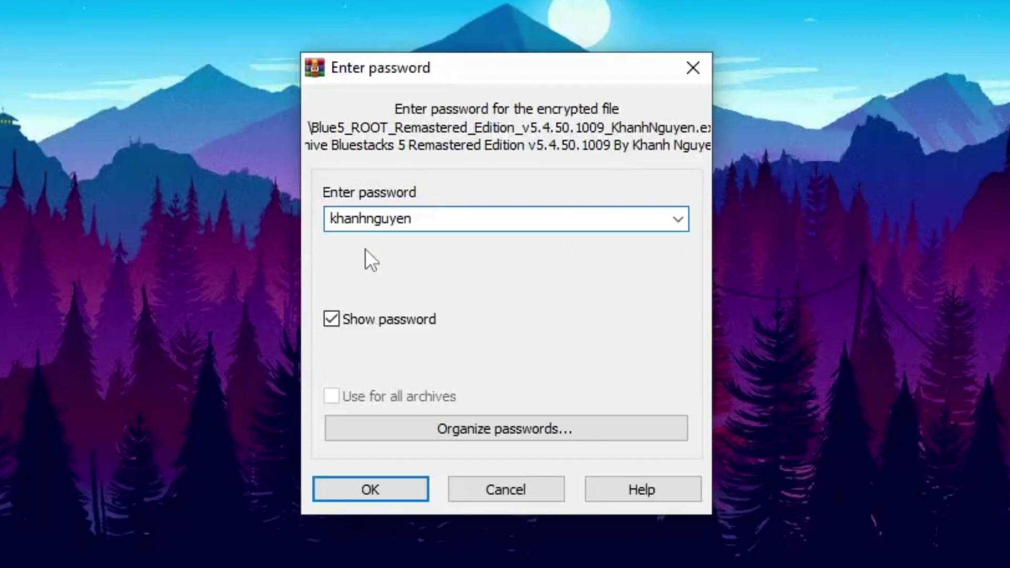
left_click(368, 492)
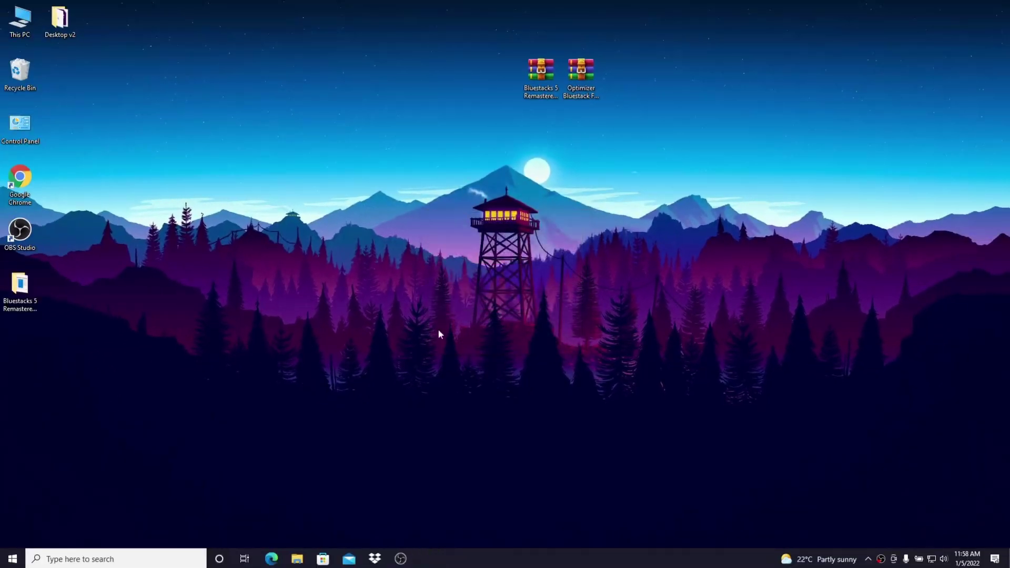
Open the extracted Bluestacks 5 Remastered folder and run the Blue5_ROOT installer as administrator
left_click_drag(19, 285, 541, 126)
left_click_drag(642, 197, 605, 172)
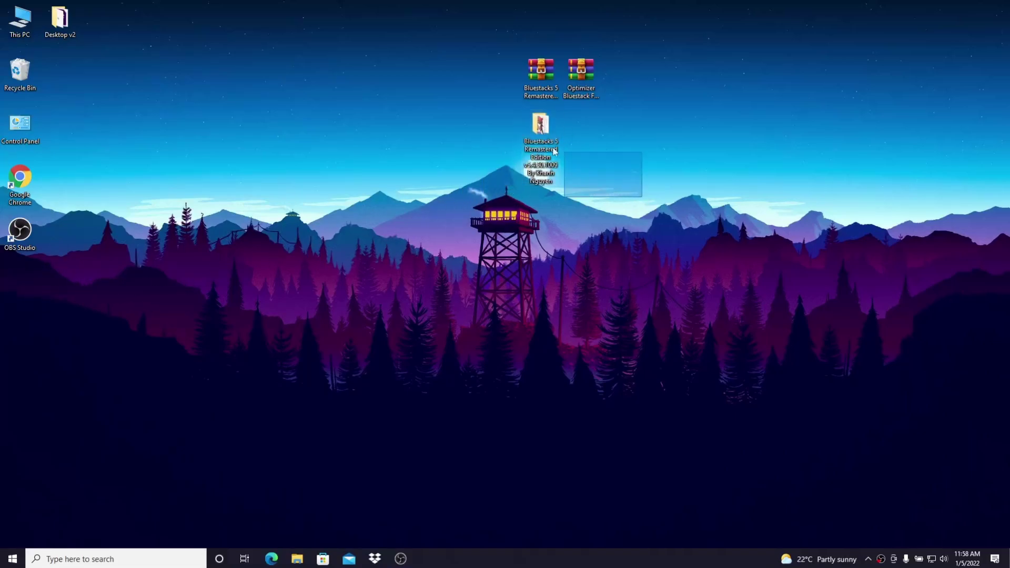
double_click(541, 126)
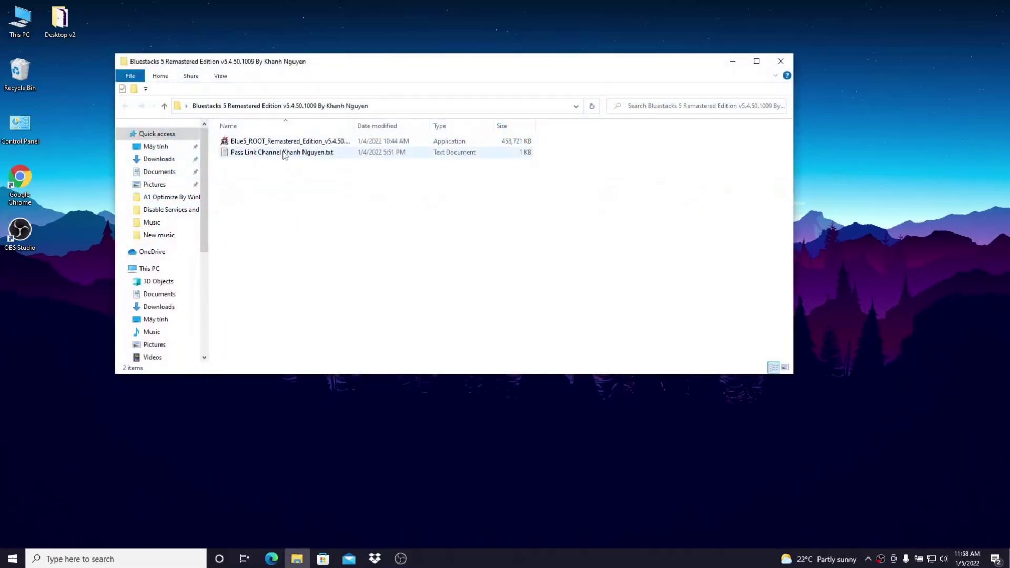
left_click(275, 142)
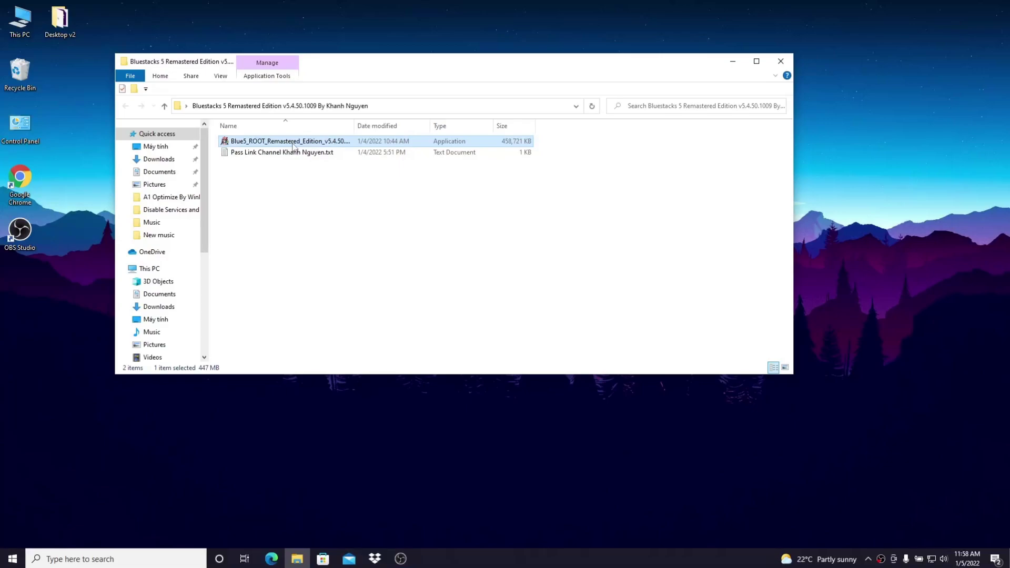
right_click(293, 147)
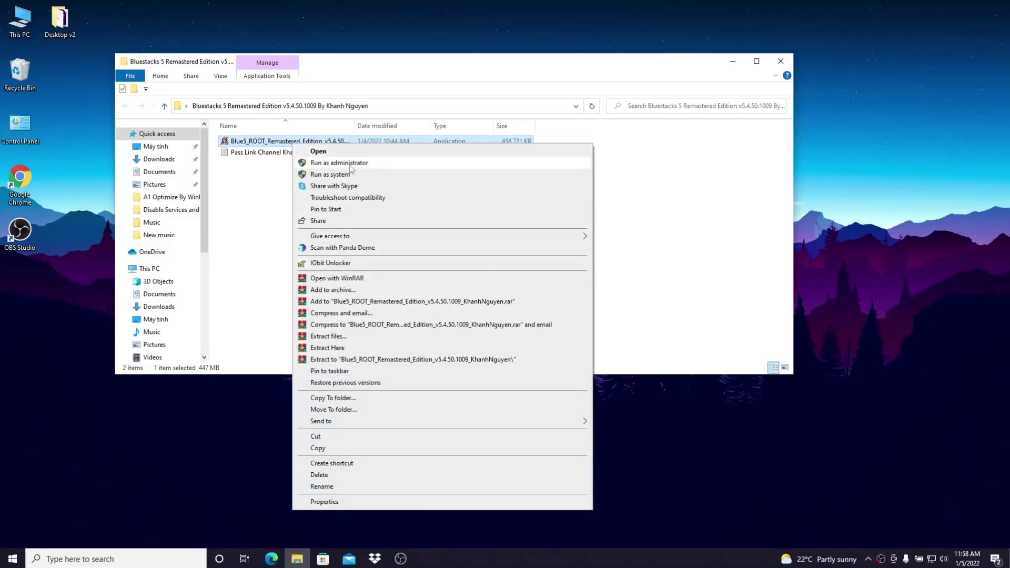
left_click(351, 164)
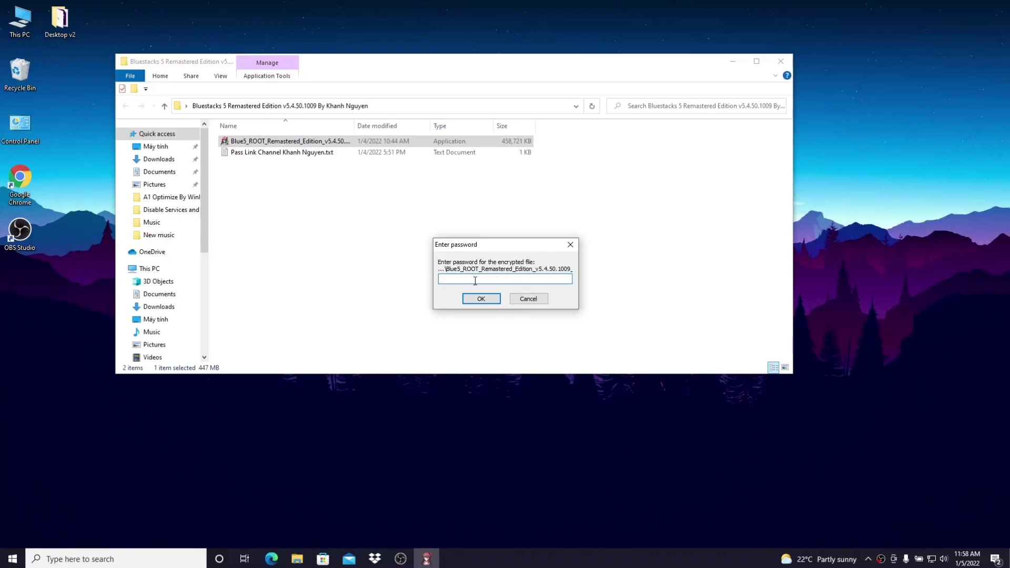
Copy the password from the Pass line in the Notepad text file
double_click(304, 155)
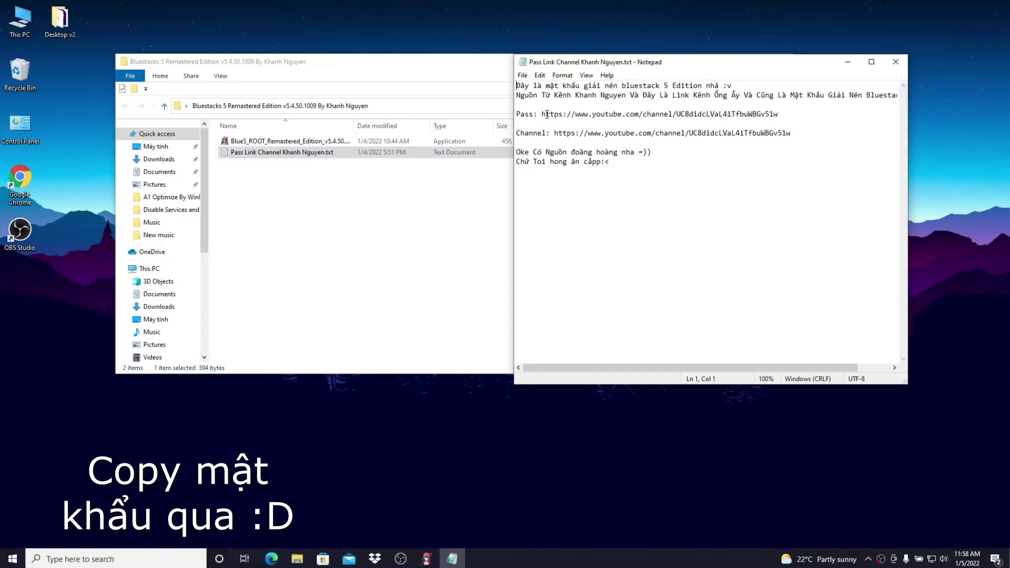
left_click_drag(578, 61, 316, 85)
left_click_drag(357, 152, 476, 210)
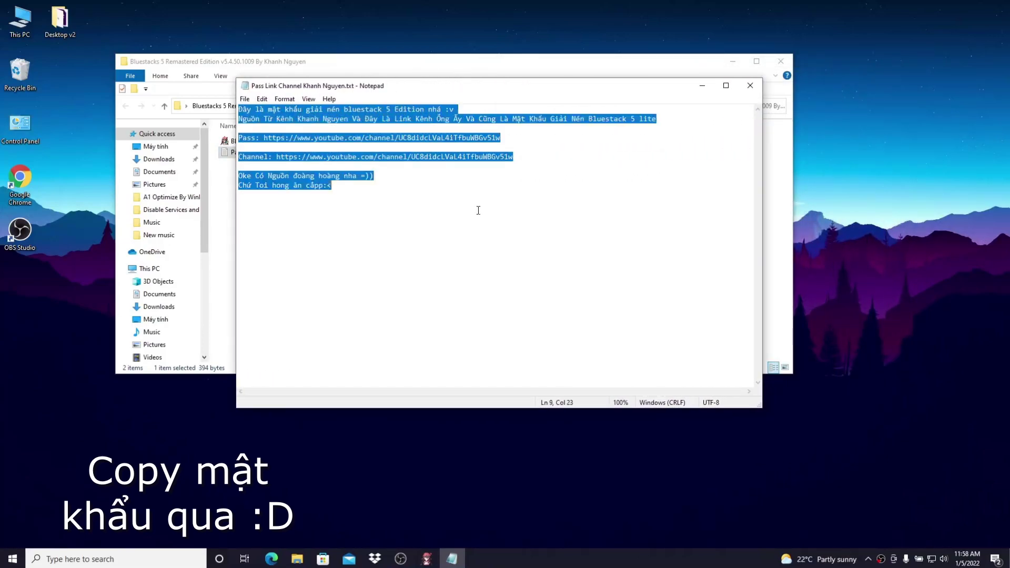
left_click(429, 157)
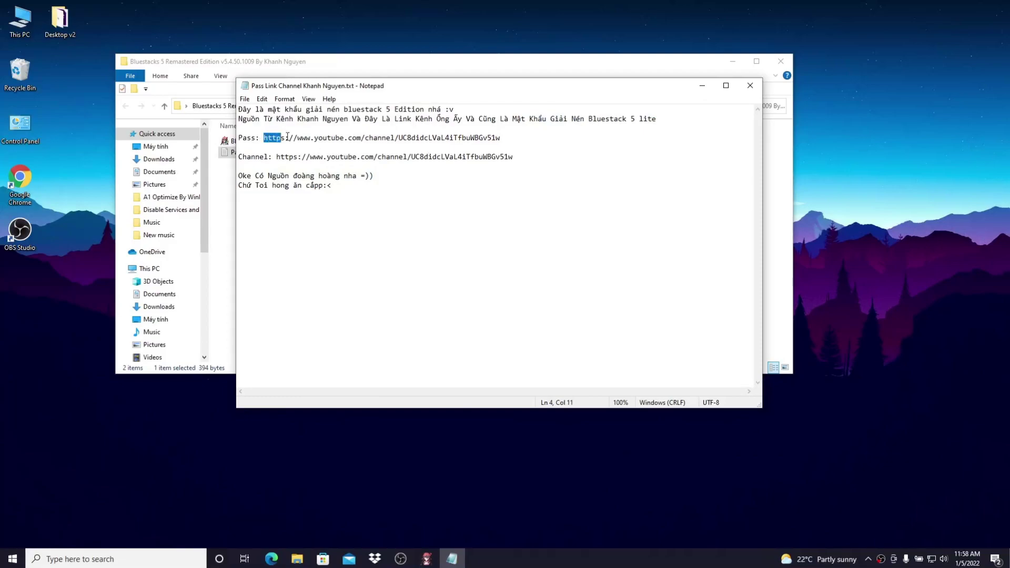
left_click_drag(276, 136, 514, 137)
right_click(488, 139)
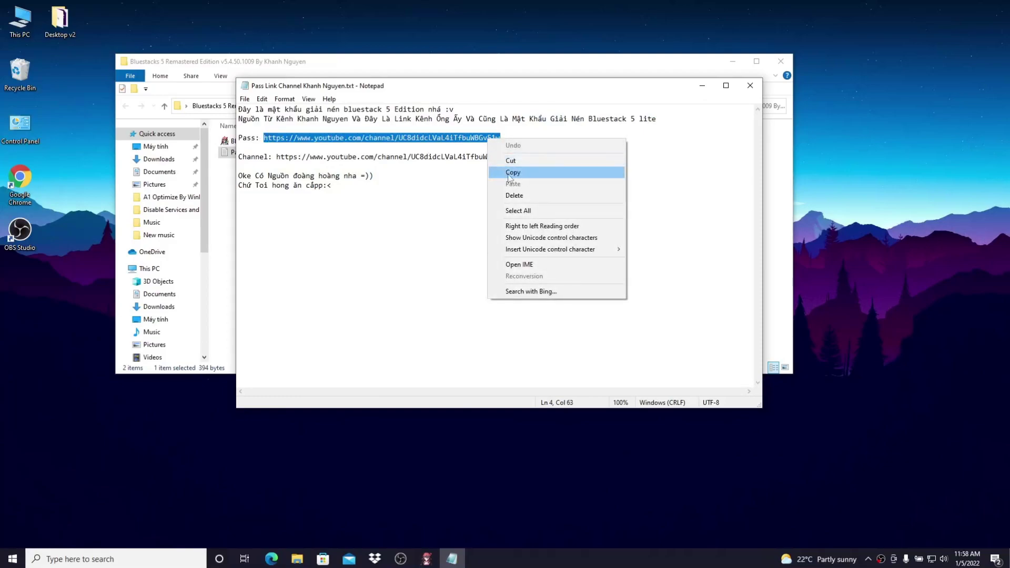
left_click(550, 177)
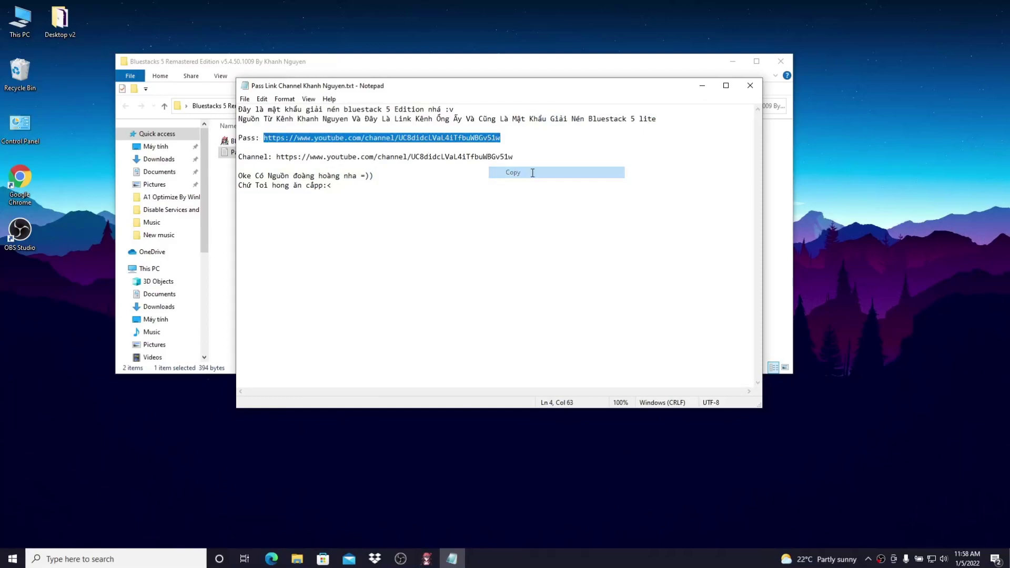
Close Notepad and Explorer, then paste the password into the installer prompt and confirm
left_click(750, 87)
left_click(780, 61)
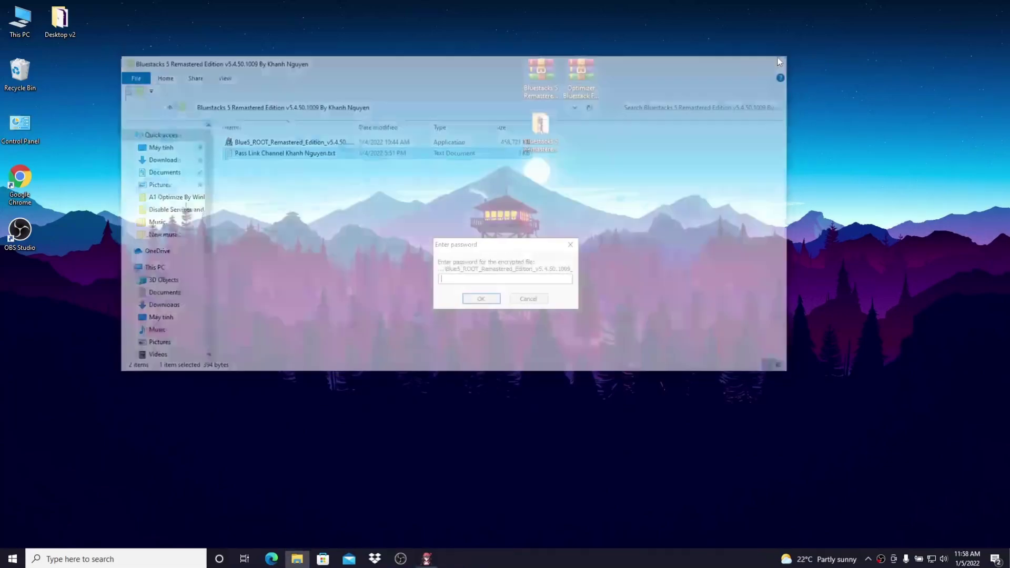
right_click(506, 278)
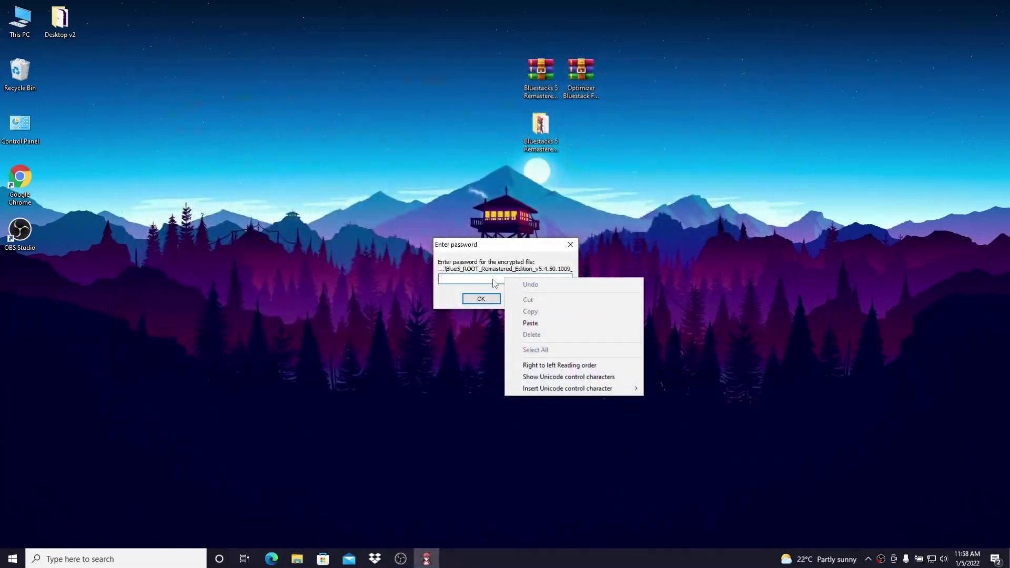
left_click(558, 325)
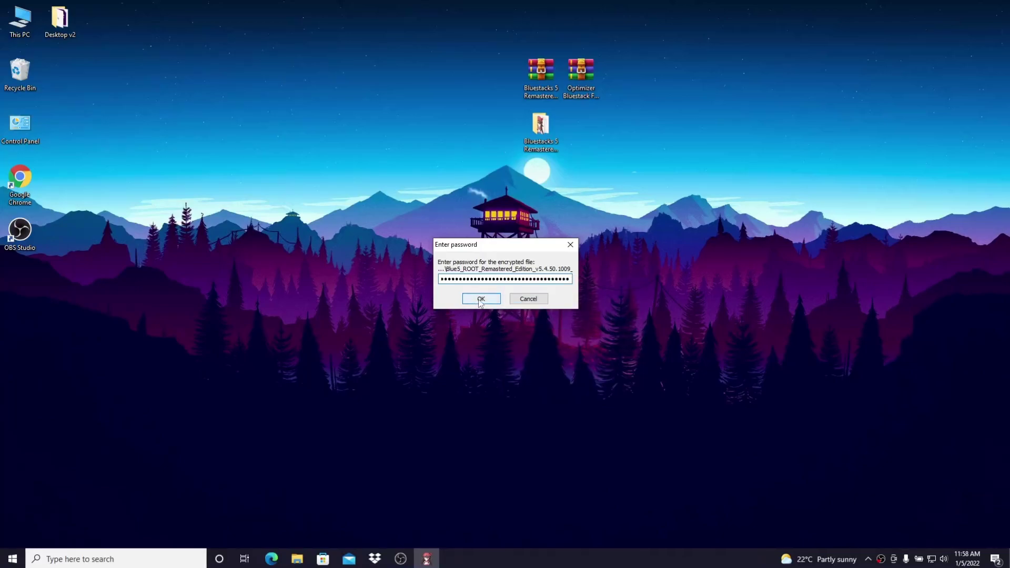
left_click(481, 299)
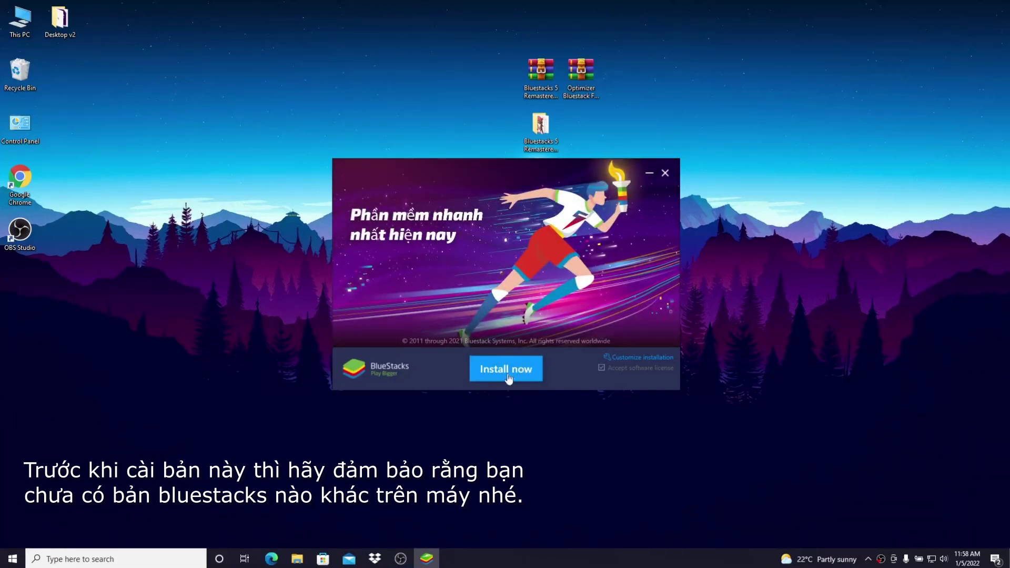
Install BlueStacks 5 and launch it once installation completes
left_click(506, 375)
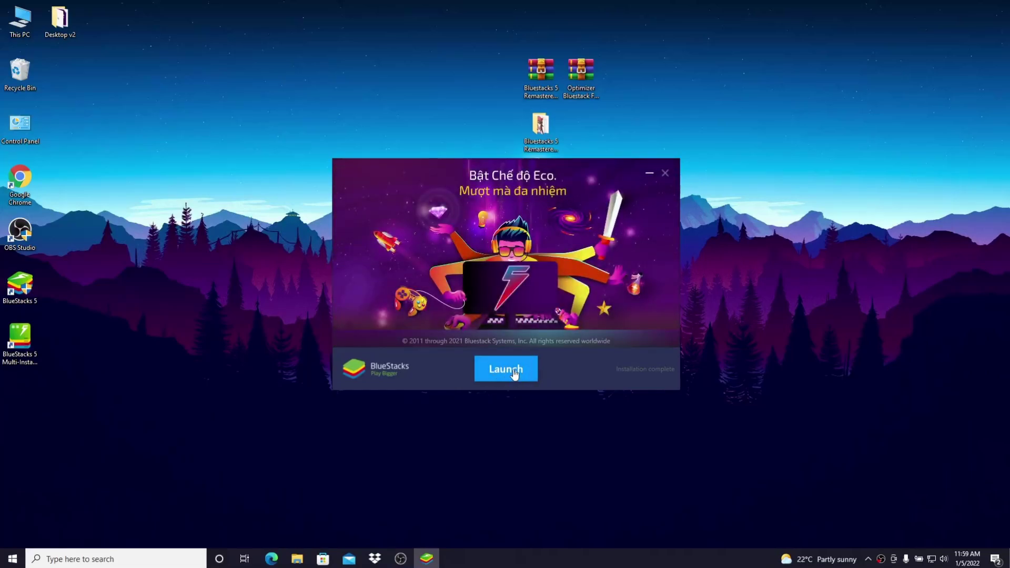
left_click(513, 371)
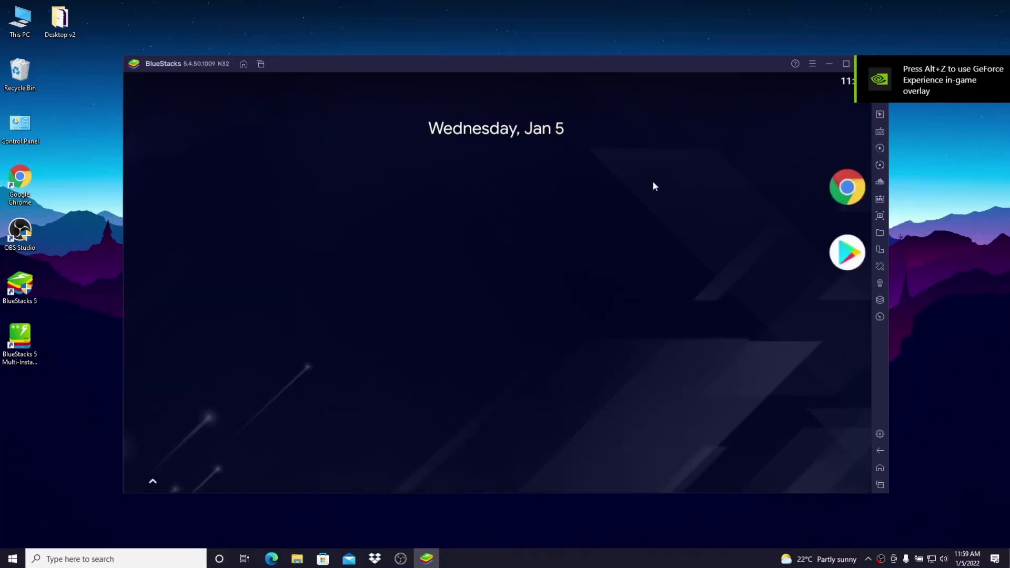
Show the BlueStacks app drawer, then exit BlueStacks and confirm closing
left_click_drag(602, 312, 638, 158)
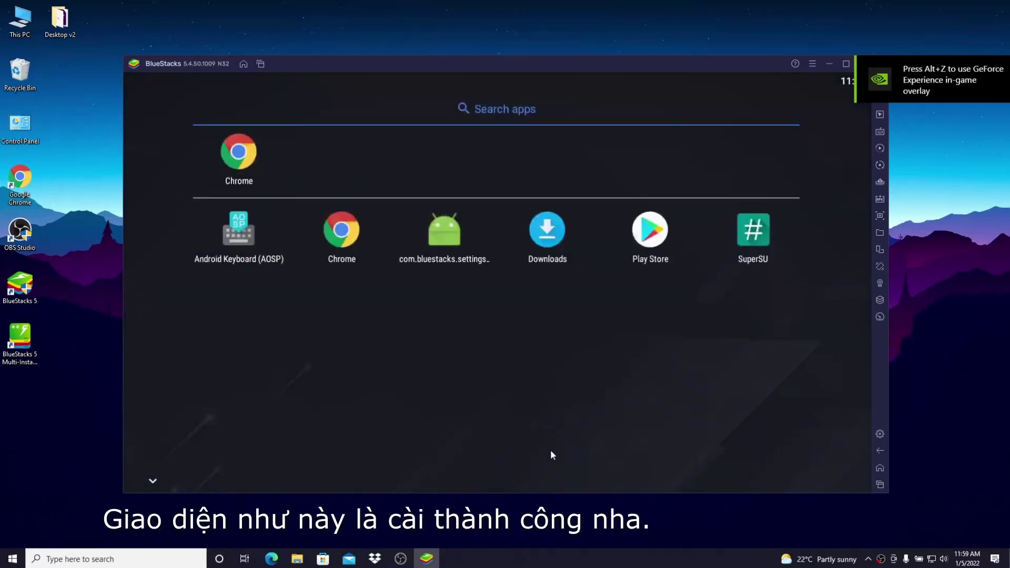
left_click_drag(639, 63, 601, 53)
left_click(825, 54)
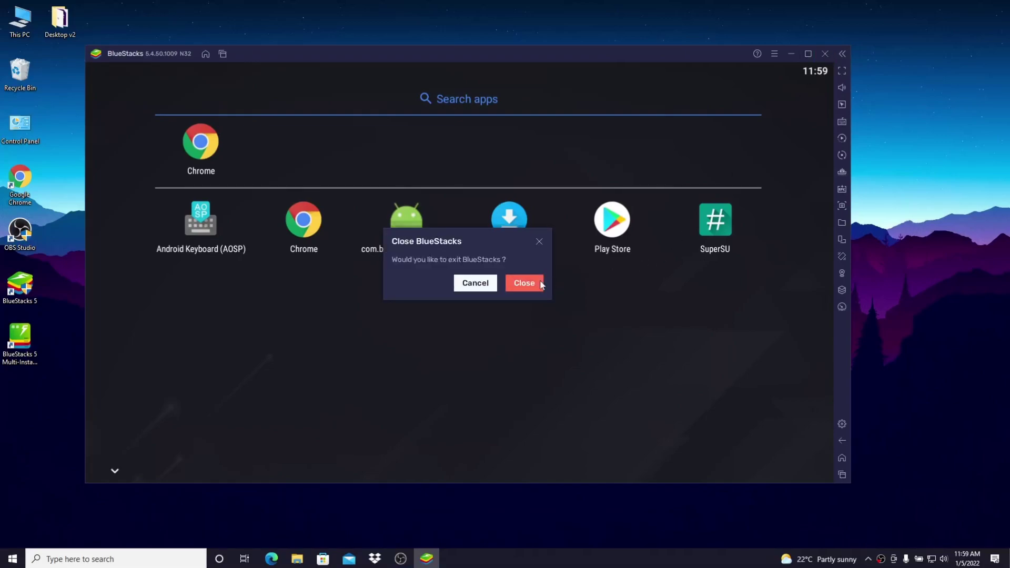
left_click(519, 284)
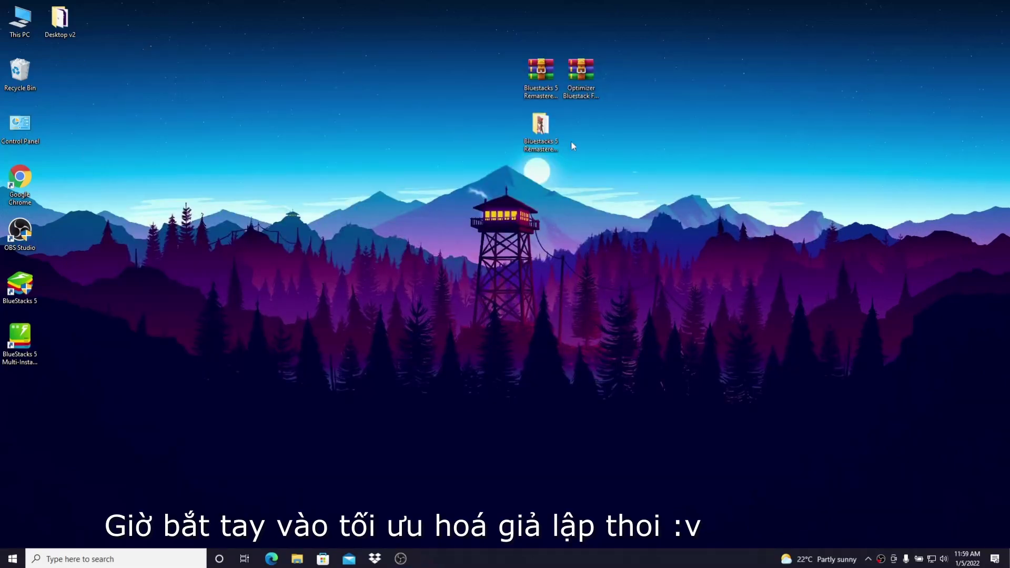
Search Windows for 'graphics' and open the Graphics settings
left_click_drag(580, 83, 584, 136)
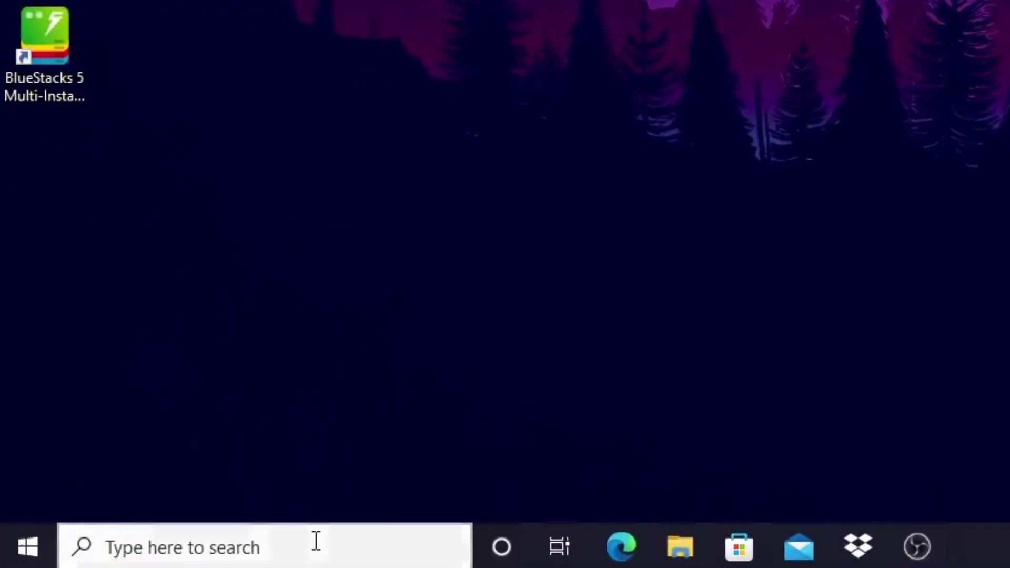
left_click(138, 558)
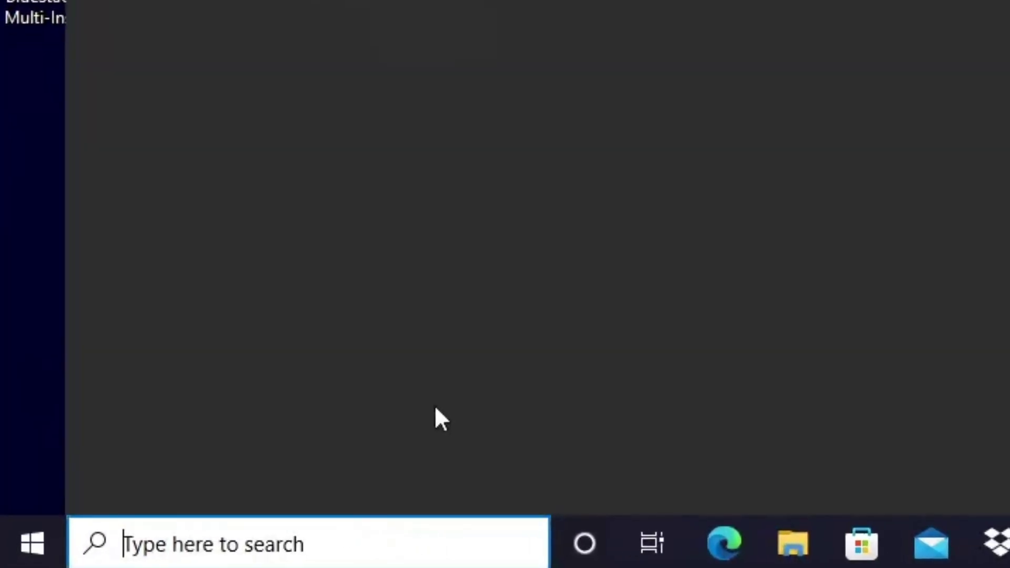
type("graphics")
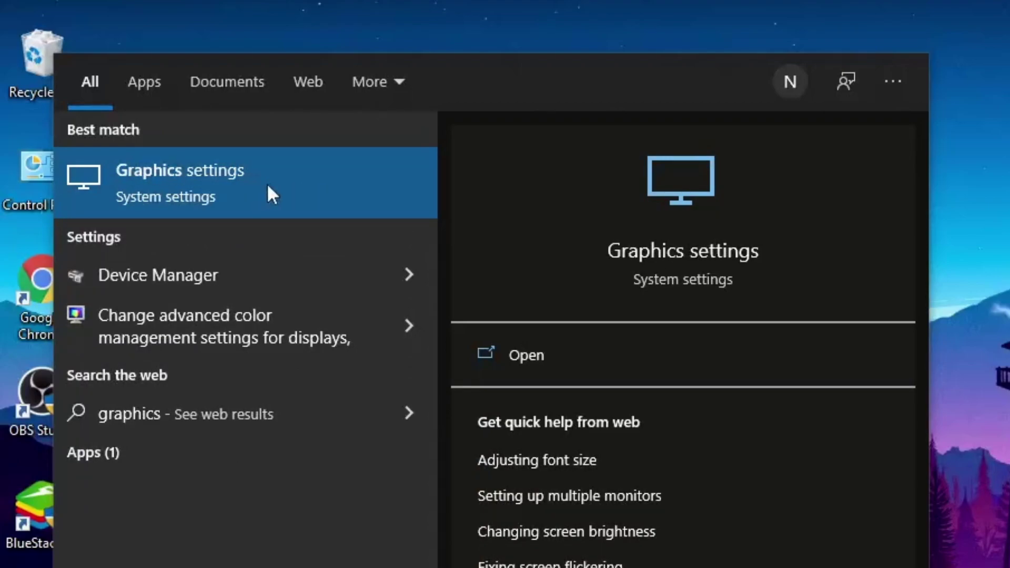
left_click(268, 185)
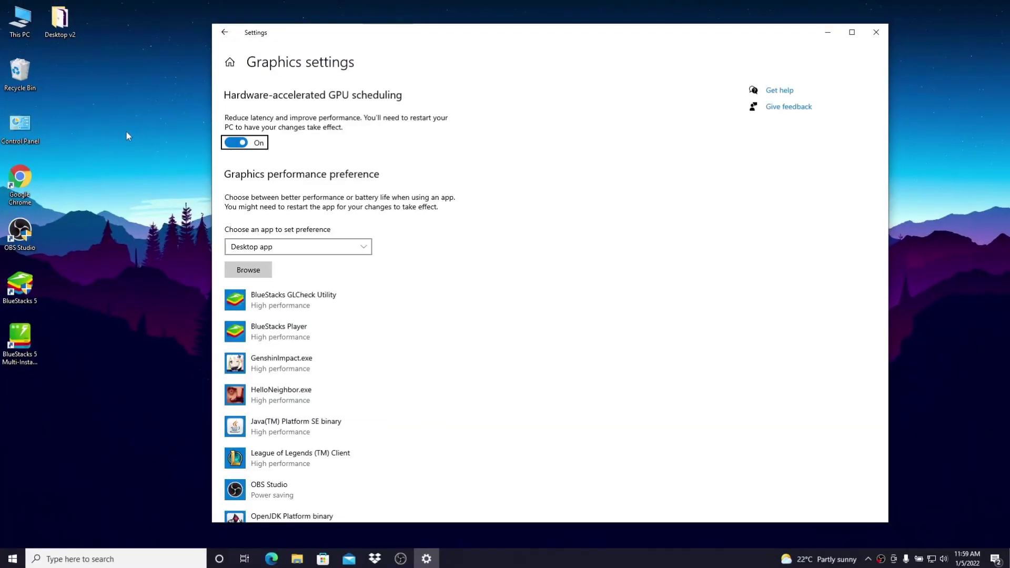
Add C:\Program Files\BlueStacks_nxt\HD-Player.exe to the graphics preference list
left_click(248, 269)
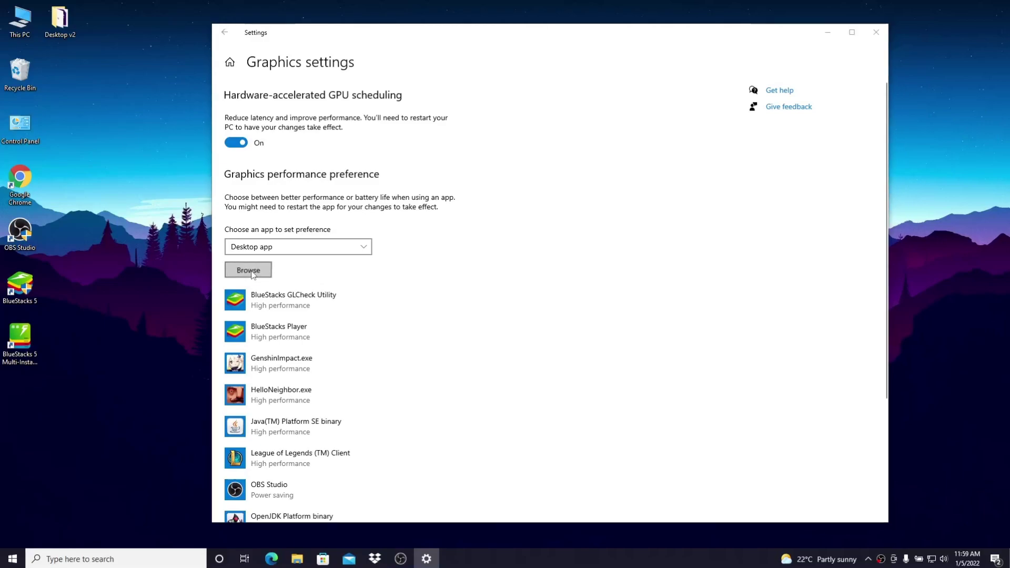
double_click(344, 248)
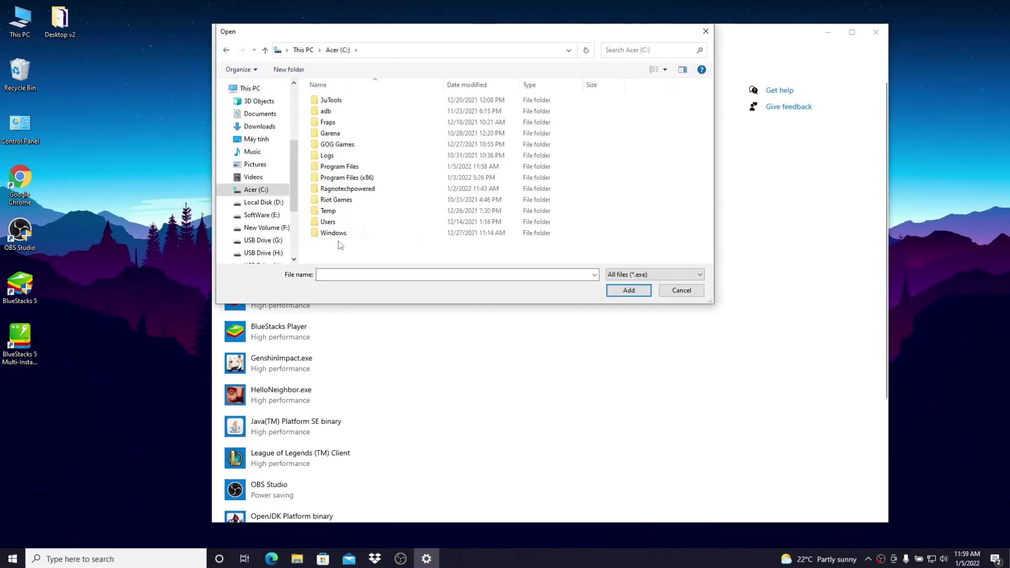
double_click(364, 168)
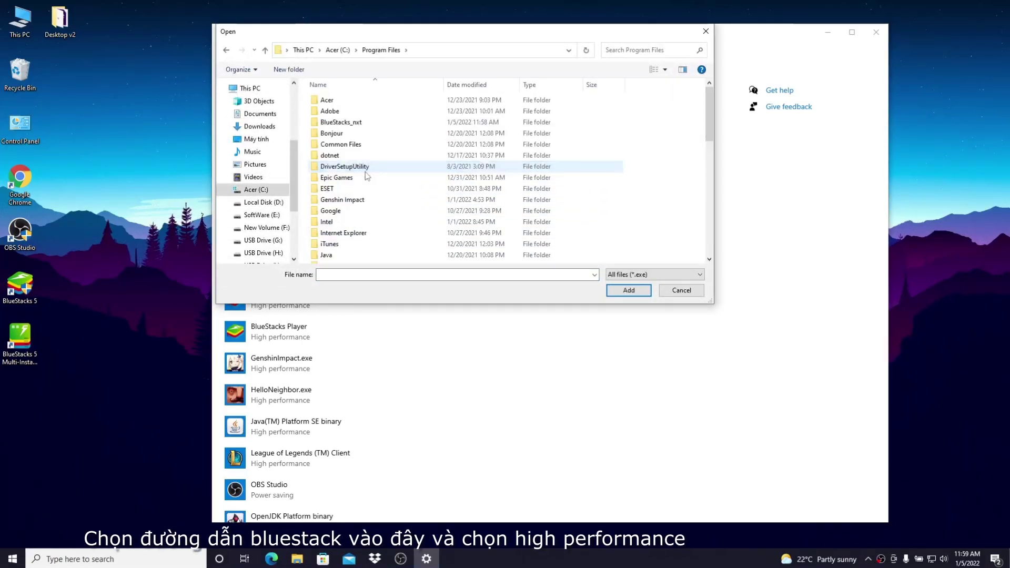
double_click(377, 123)
scroll(384, 218, "down", 3)
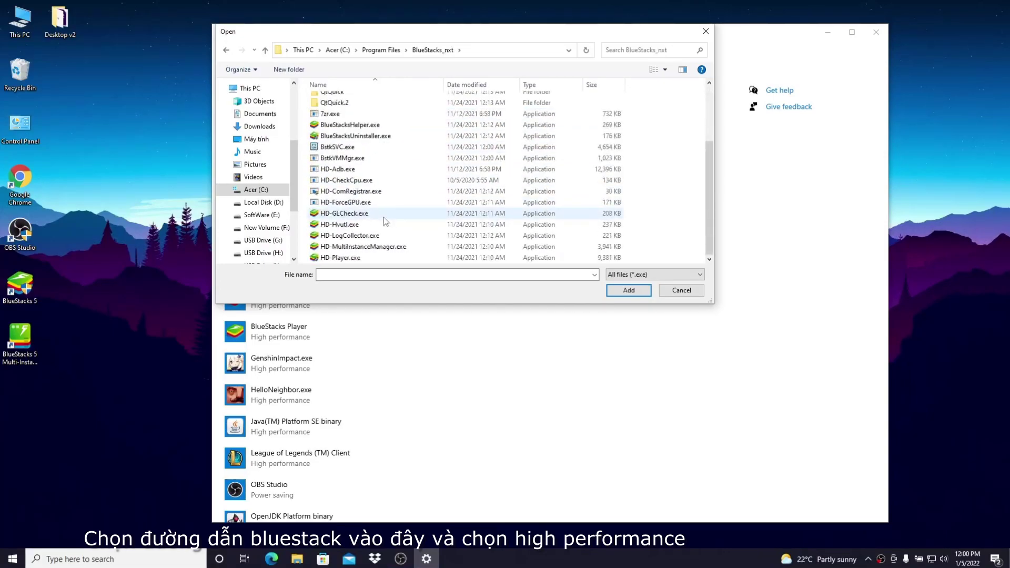
left_click(377, 256)
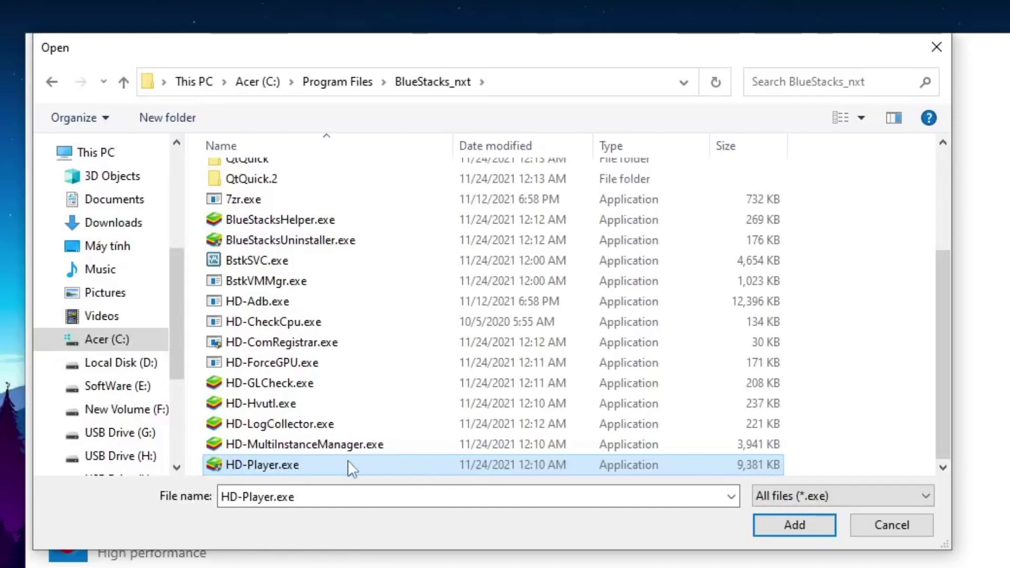
left_click(778, 525)
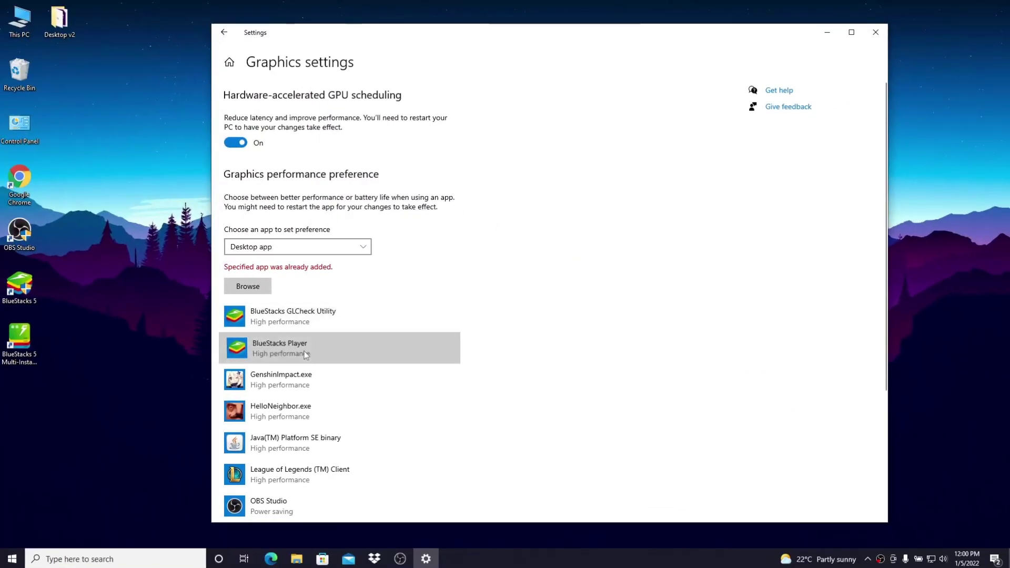
Set BlueStacks Player's graphics preference to High performance and save
left_click(278, 424)
left_click(388, 394)
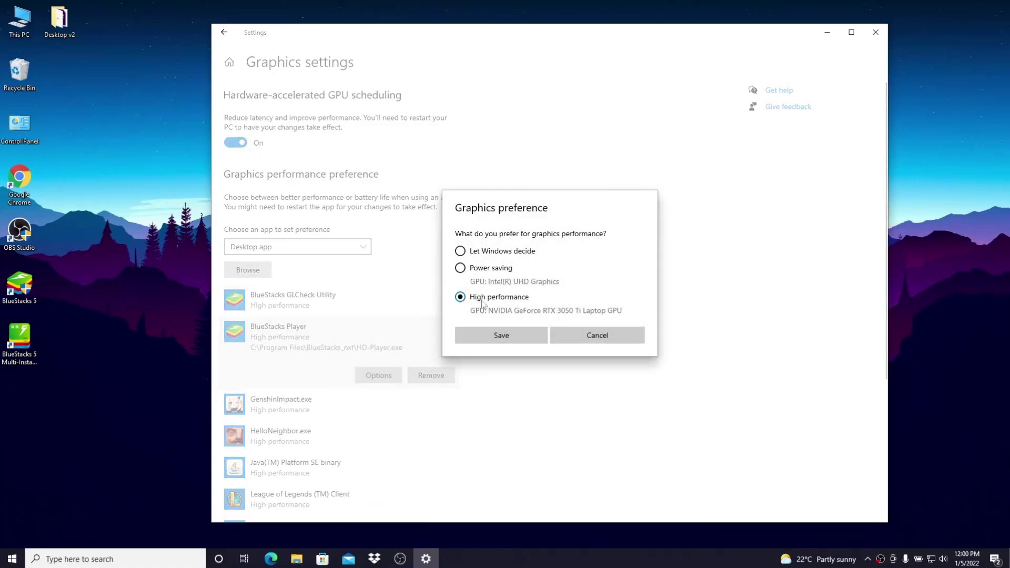
left_click(511, 339)
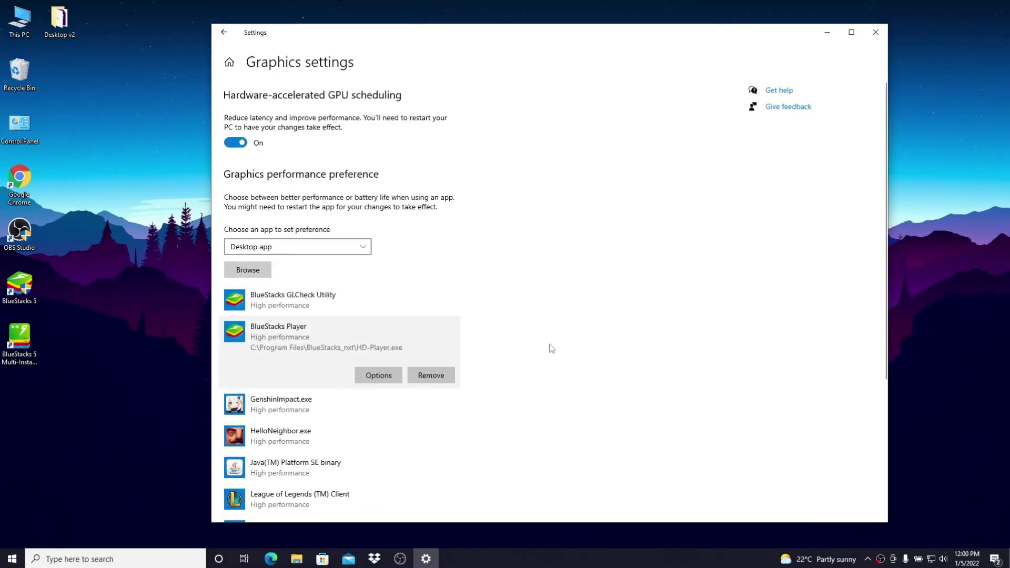
Under Gaming, keep Game Mode On, verify Xbox Game Bar is Off, and close Settings
left_click(230, 63)
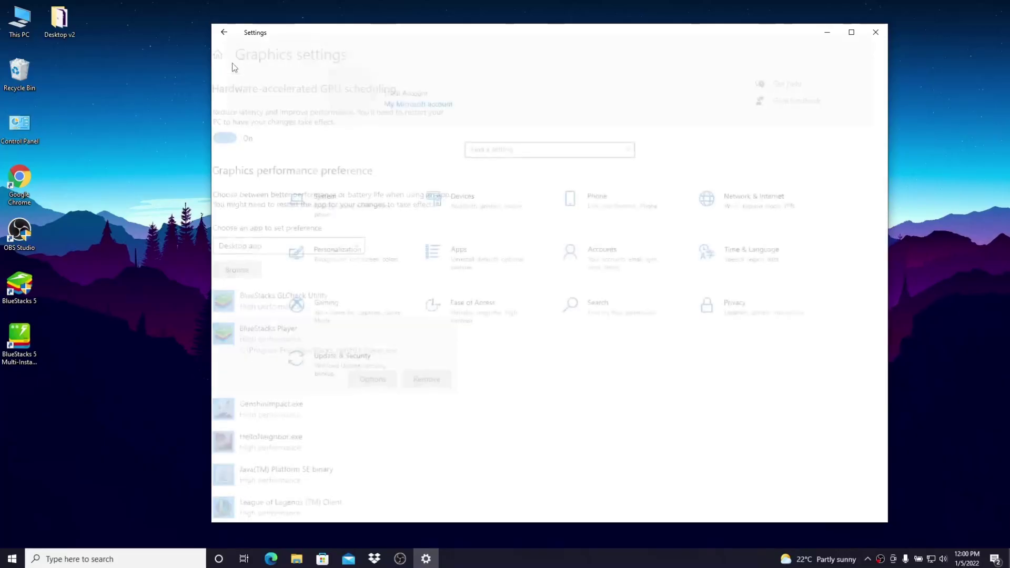
left_click(288, 308)
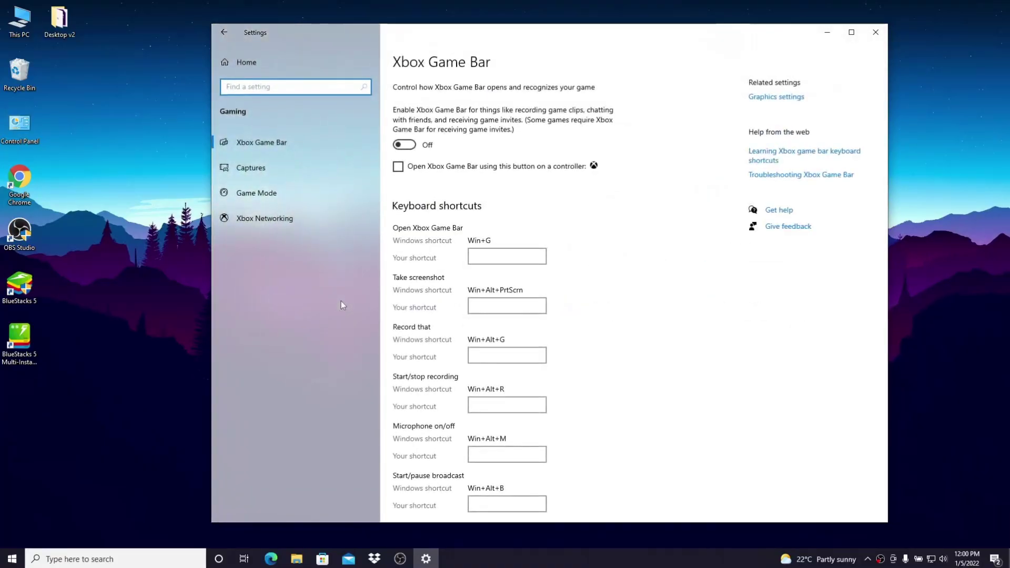
left_click(310, 198)
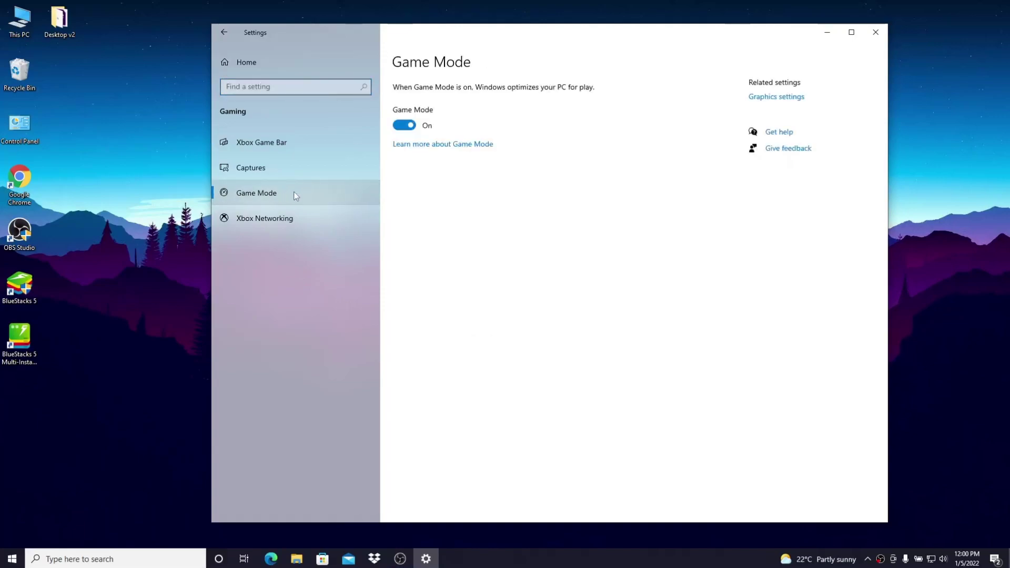
left_click(413, 128)
left_click(413, 129)
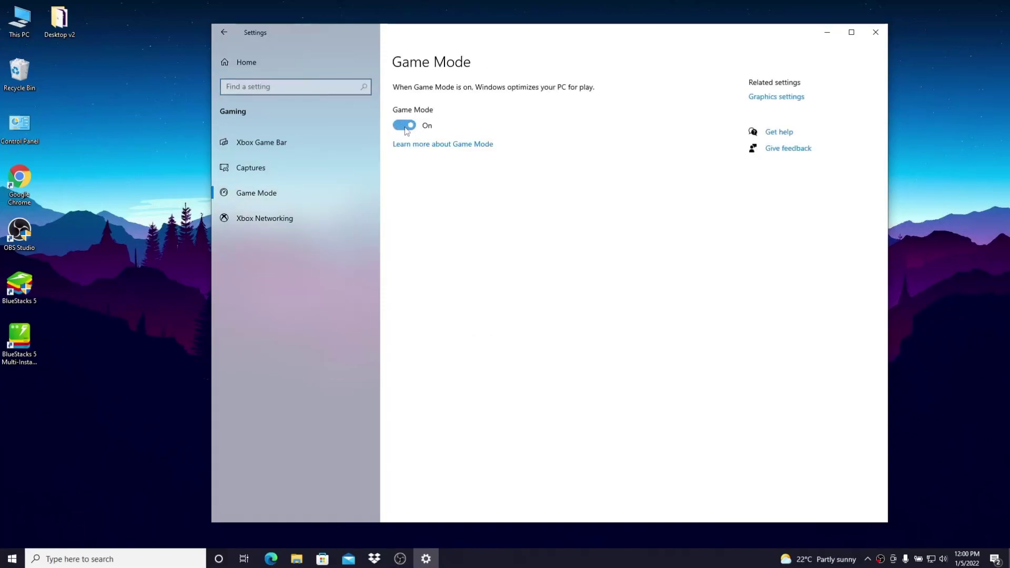
left_click(262, 142)
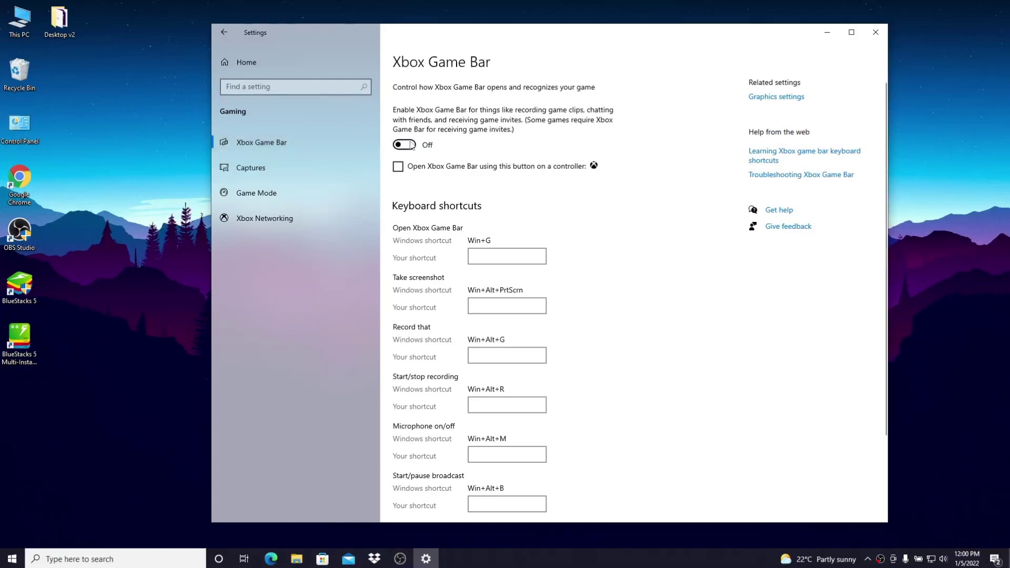
left_click(875, 33)
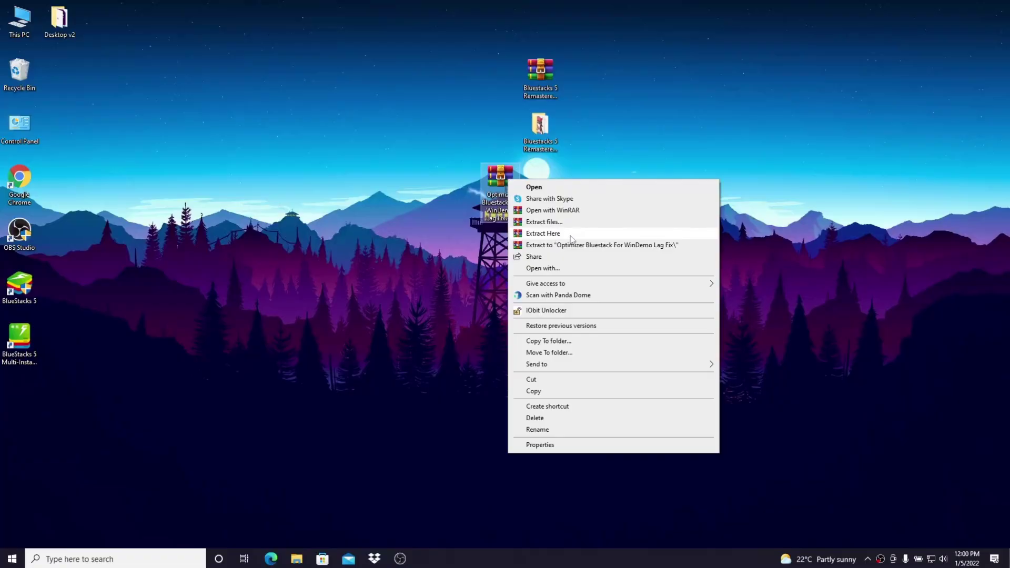
Extract the Optimizer archive onto the desktop, entering its password
left_click(570, 235)
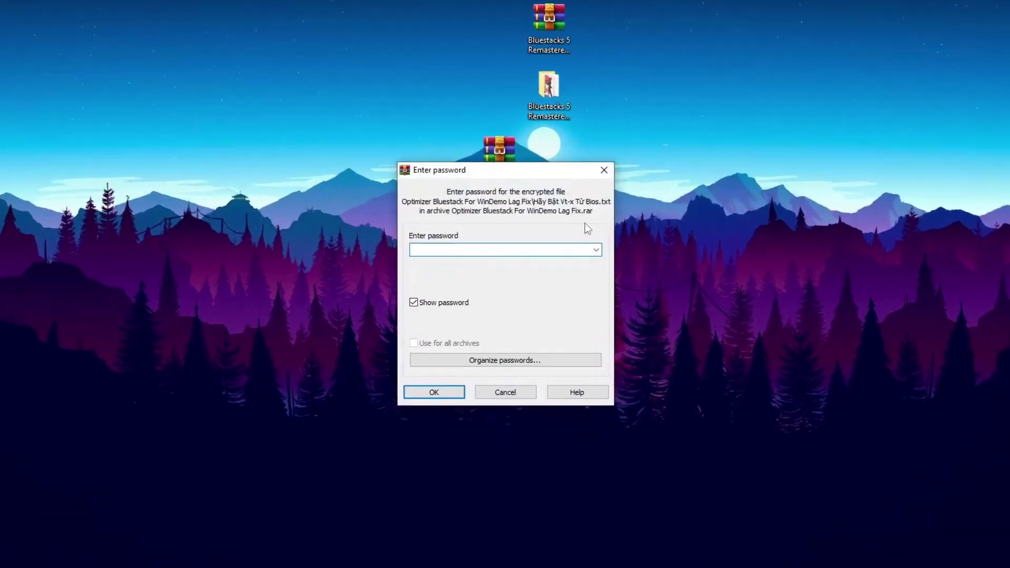
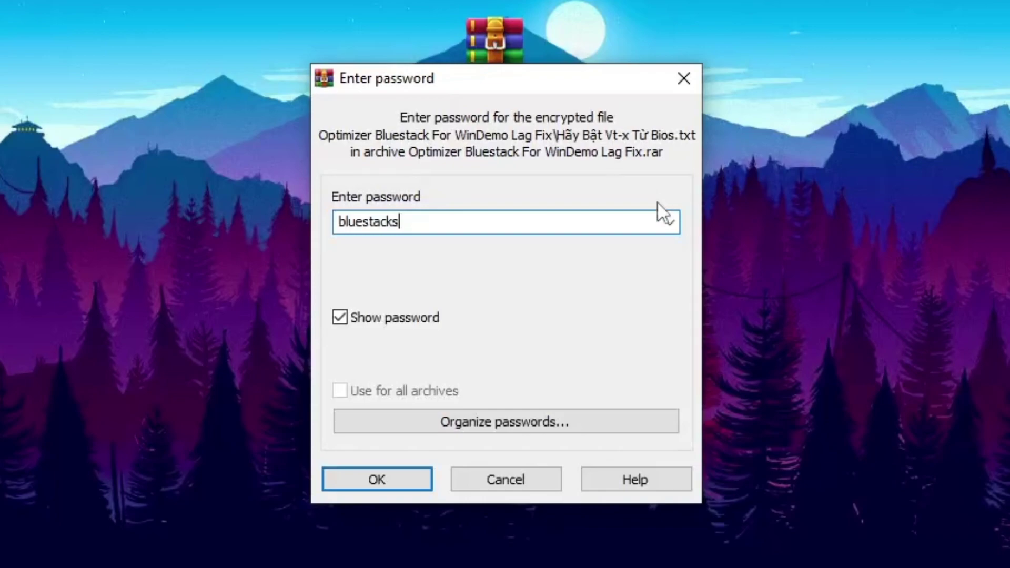
double_click(426, 221)
left_click(421, 221)
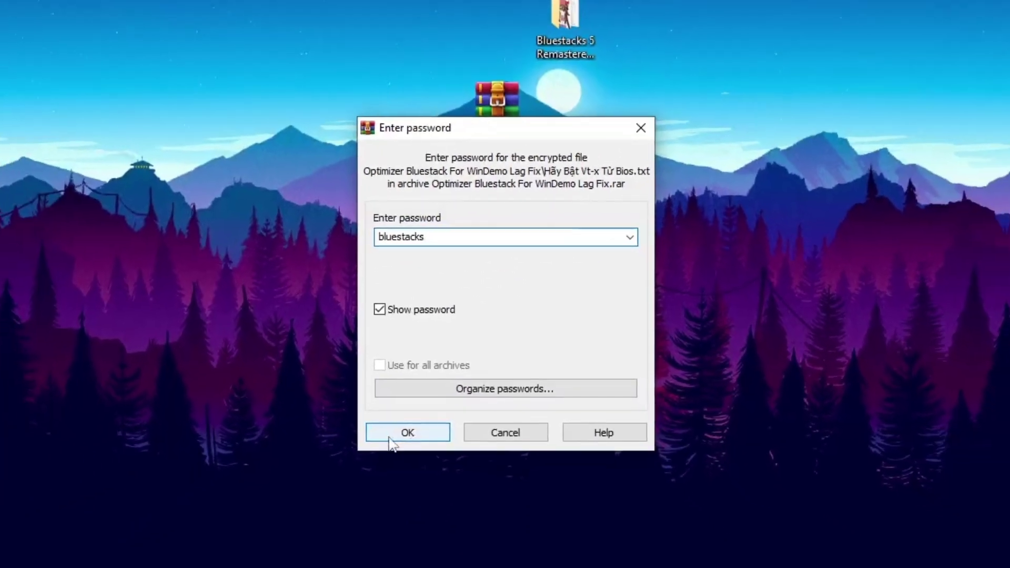
left_click(378, 487)
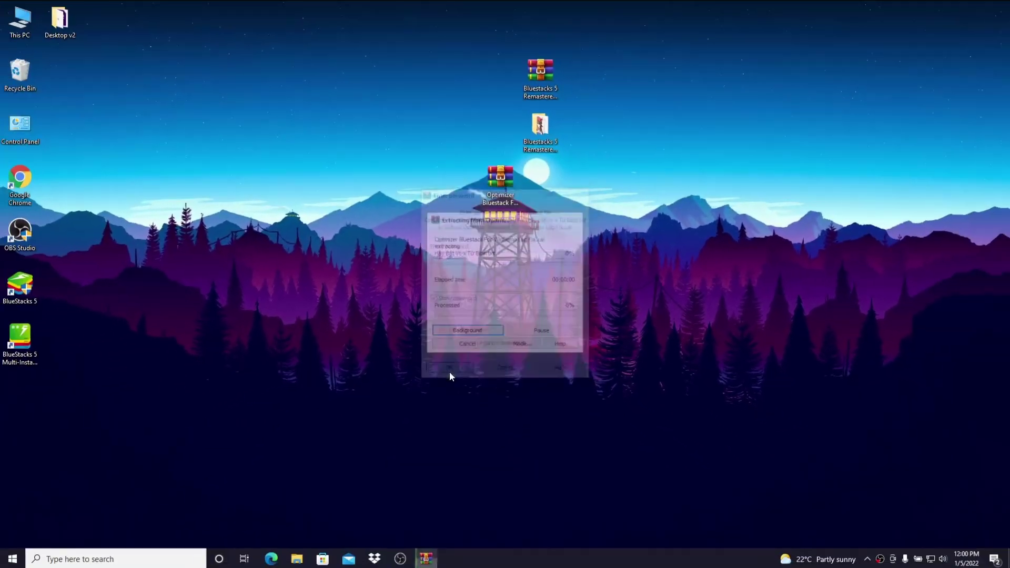
Arrange the desktop icons and open the Optimizer Bluestack For WinDemo Lag Fix folder
left_click_drag(15, 389, 568, 222)
left_click_drag(500, 179, 500, 77)
left_click_drag(581, 227, 665, 142)
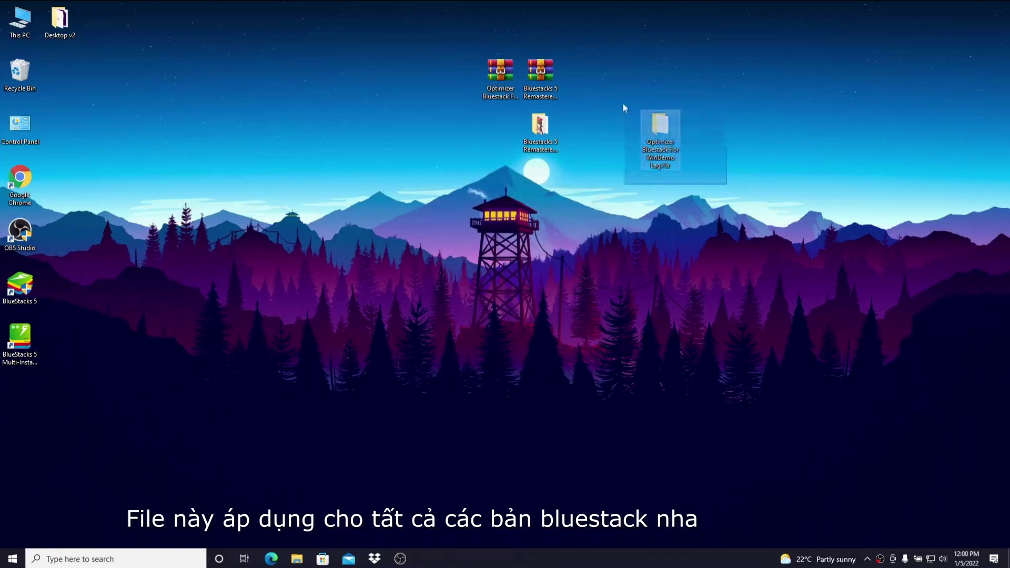
left_click(662, 151)
key("Return")
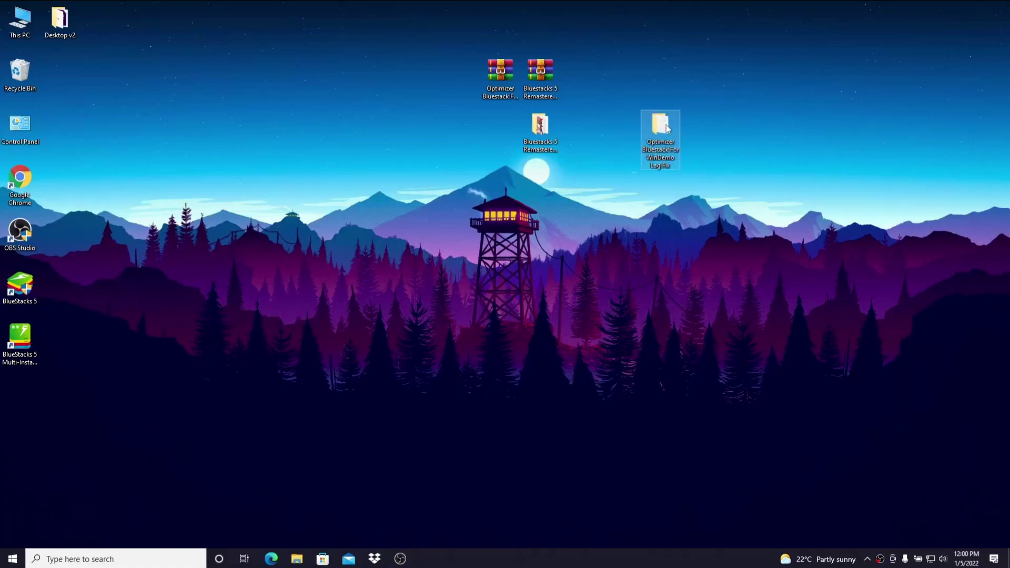
double_click(664, 145)
left_click_drag(426, 82, 505, 87)
left_click_drag(526, 289, 339, 138)
left_click(417, 219)
Install Mem Reduct from memreduct-3.3.5-setup.exe, launch it and apply the available update
double_click(384, 150)
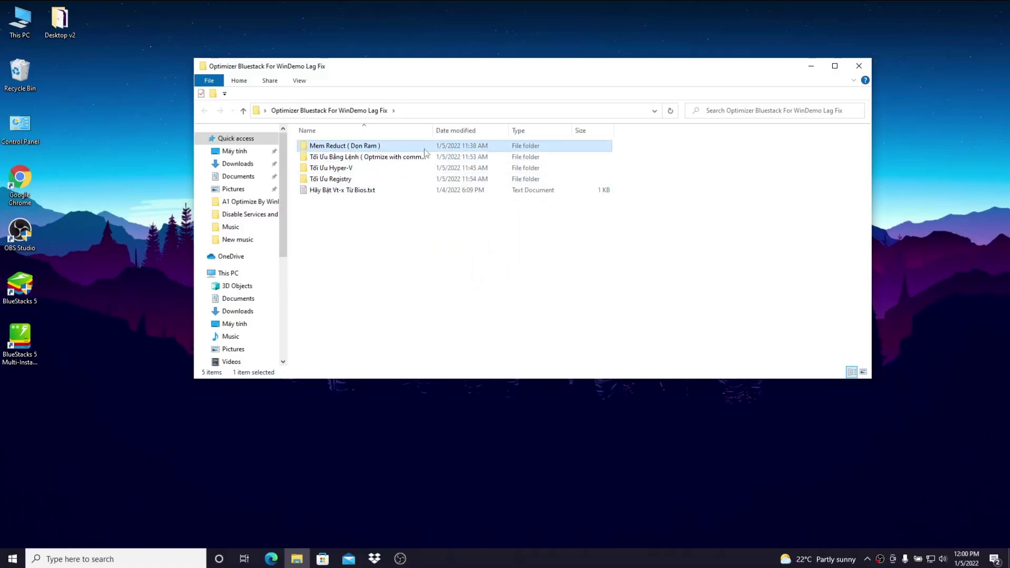
double_click(397, 151)
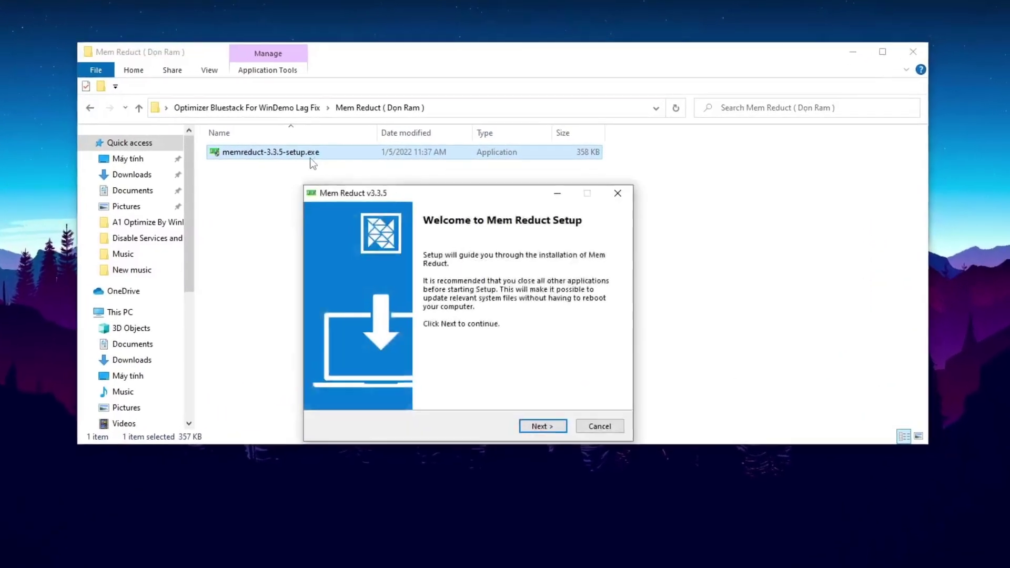
left_click(540, 428)
left_click(540, 430)
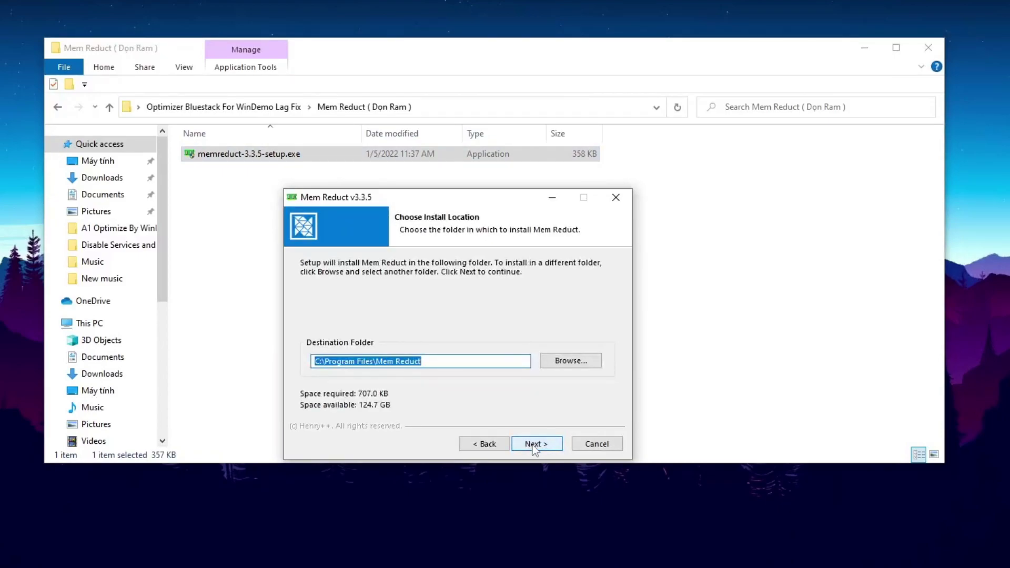
left_click(532, 447)
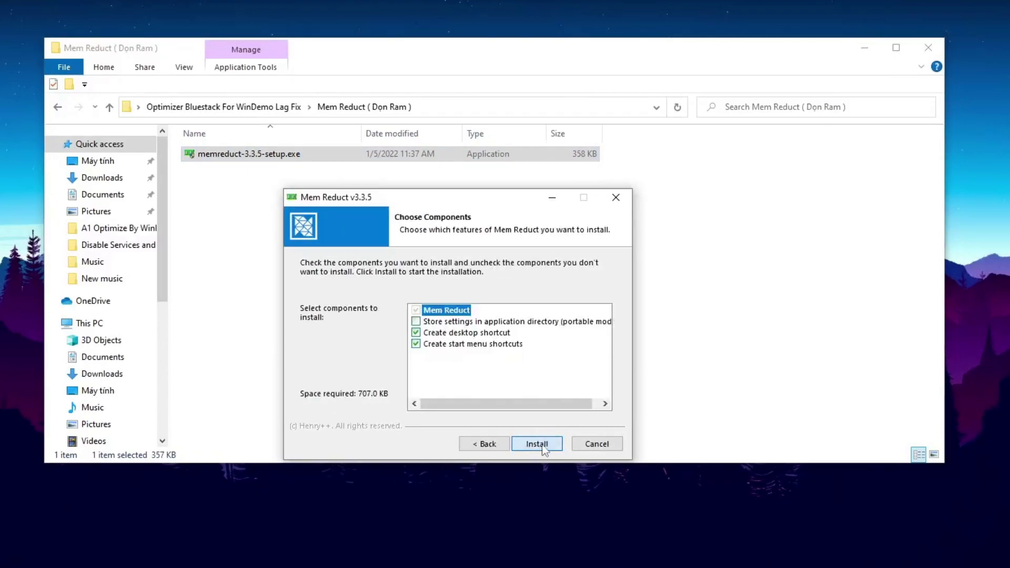
left_click(536, 446)
left_click(539, 447)
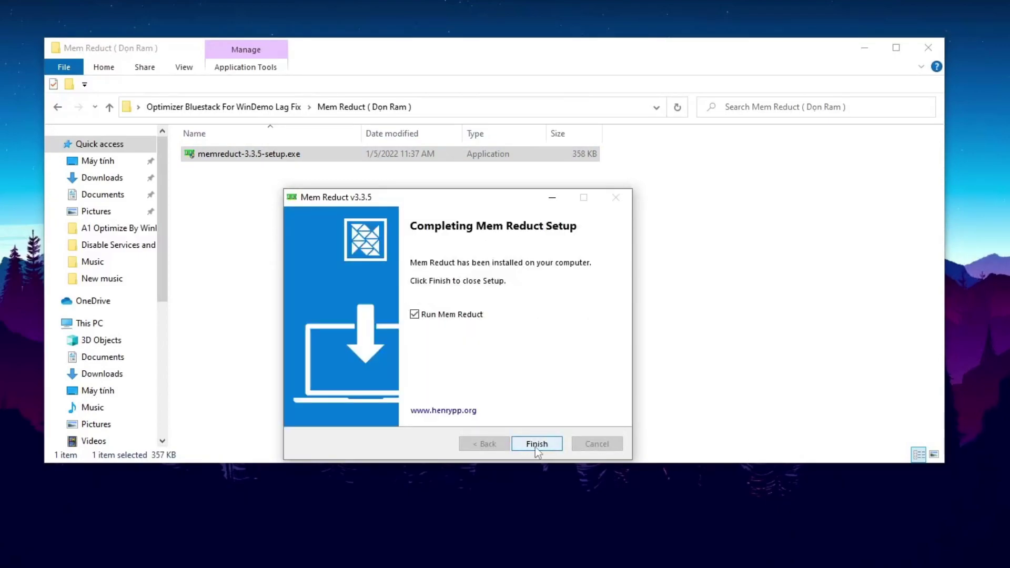
left_click(538, 447)
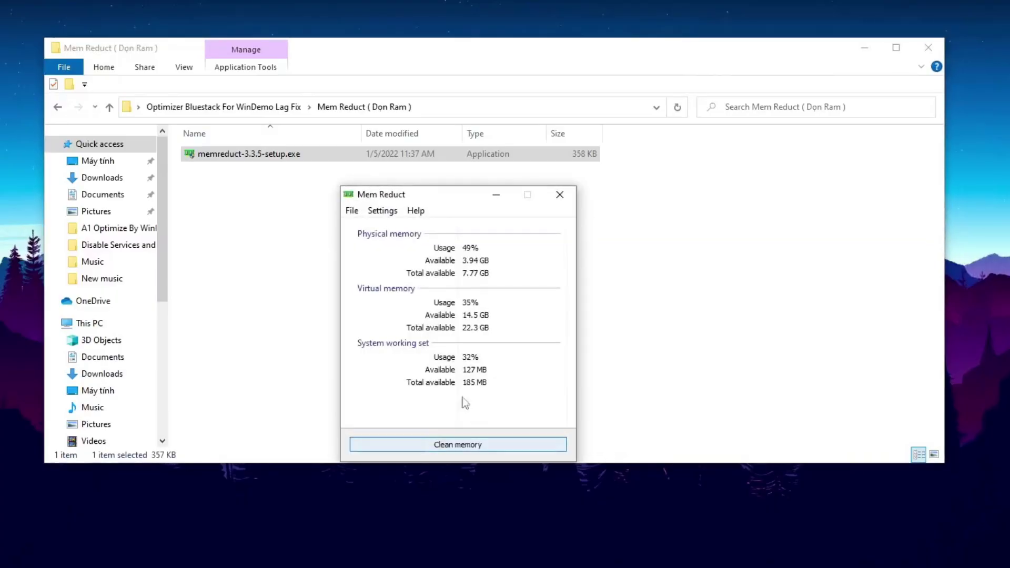
left_click(491, 367)
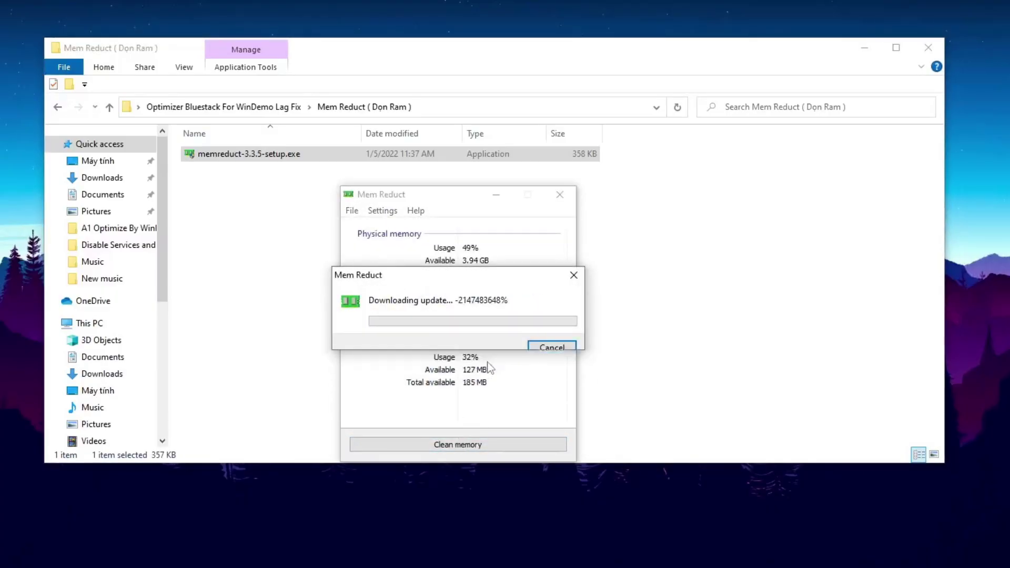
left_click(549, 339)
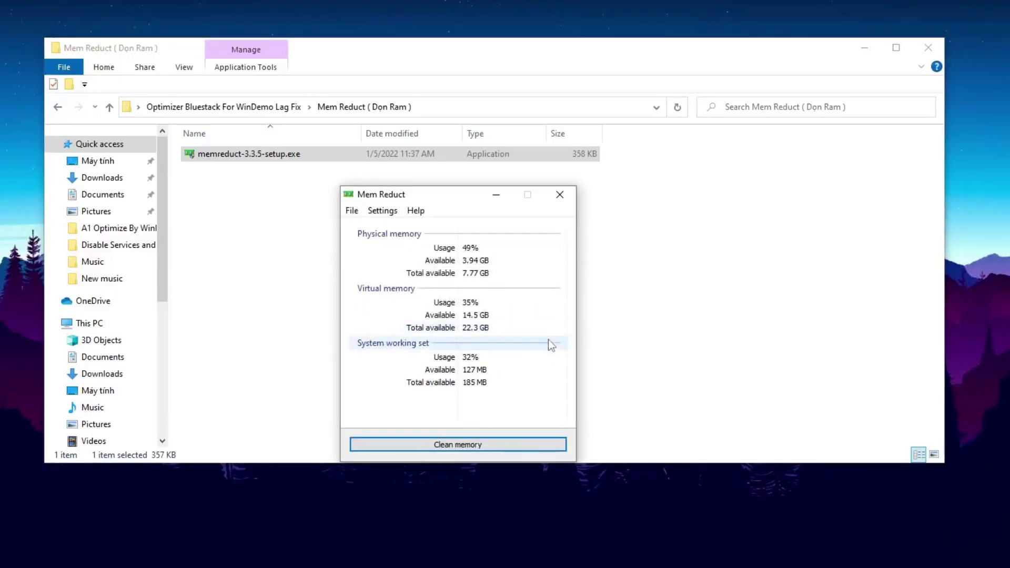
Set Mem Reduct to load at startup and auto-clean above 90% or every 30 minutes
left_click(382, 211)
left_click(451, 243)
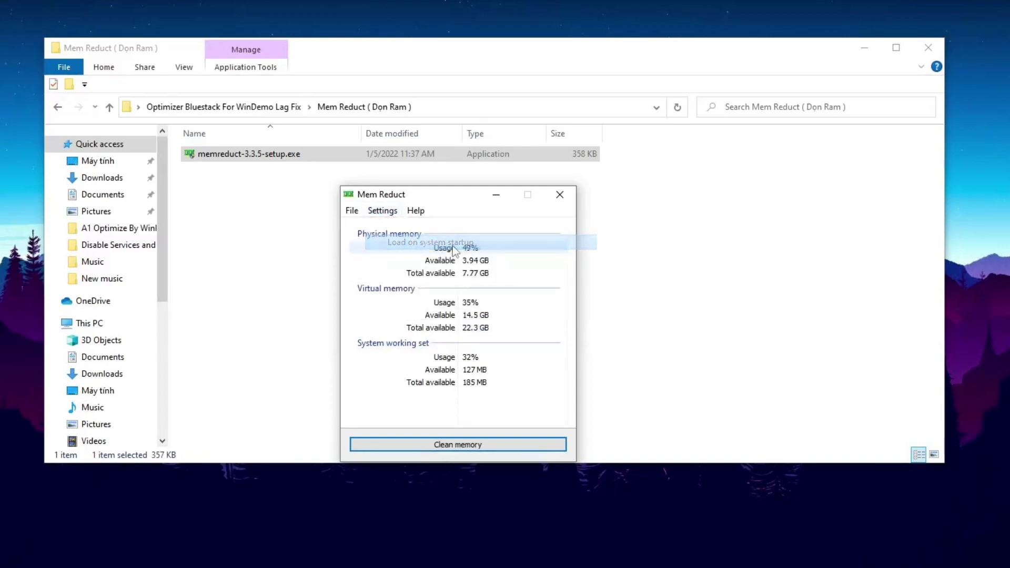
left_click(352, 211)
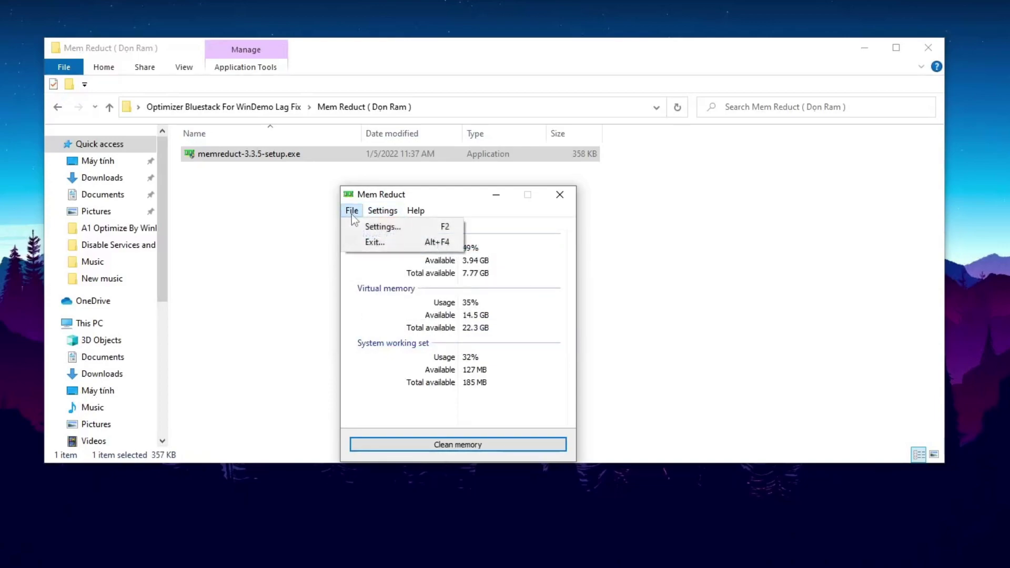
left_click(380, 228)
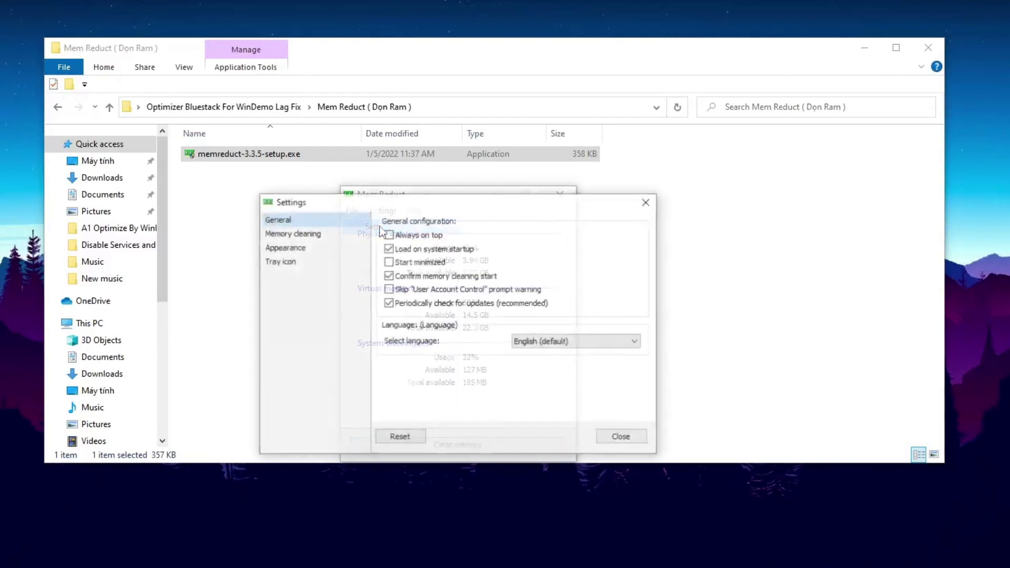
left_click(328, 237)
left_click(389, 341)
left_click(400, 358)
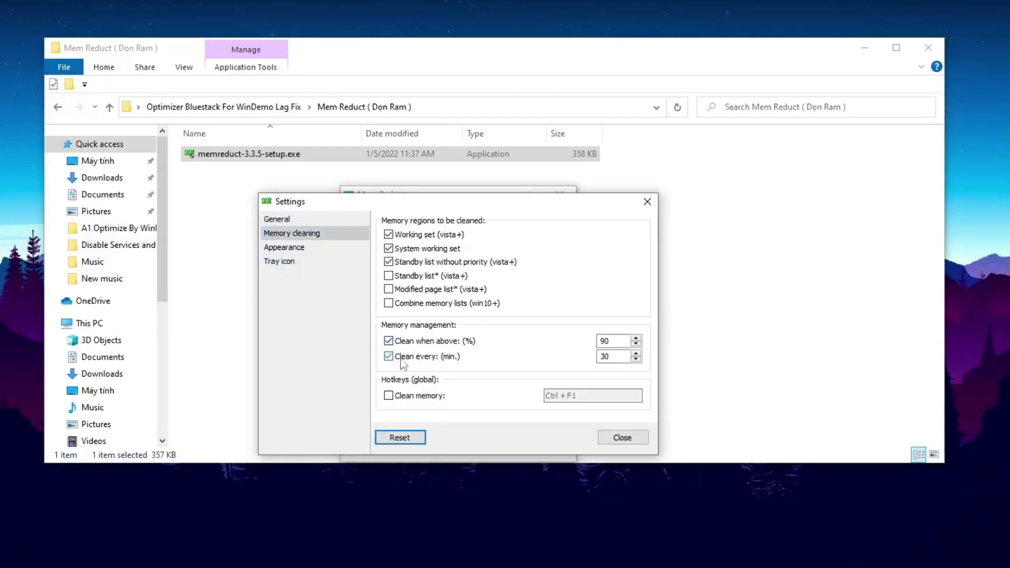
left_click(331, 248)
left_click(398, 276)
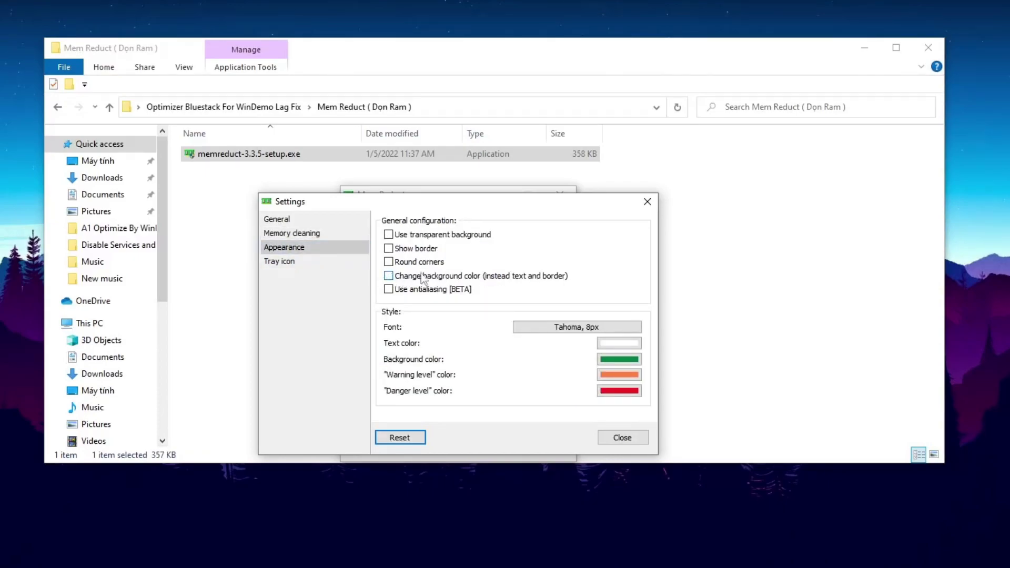
left_click(622, 438)
Clean memory now without future confirmation, close Mem Reduct, and go back to the Optimizer folder
left_click(470, 446)
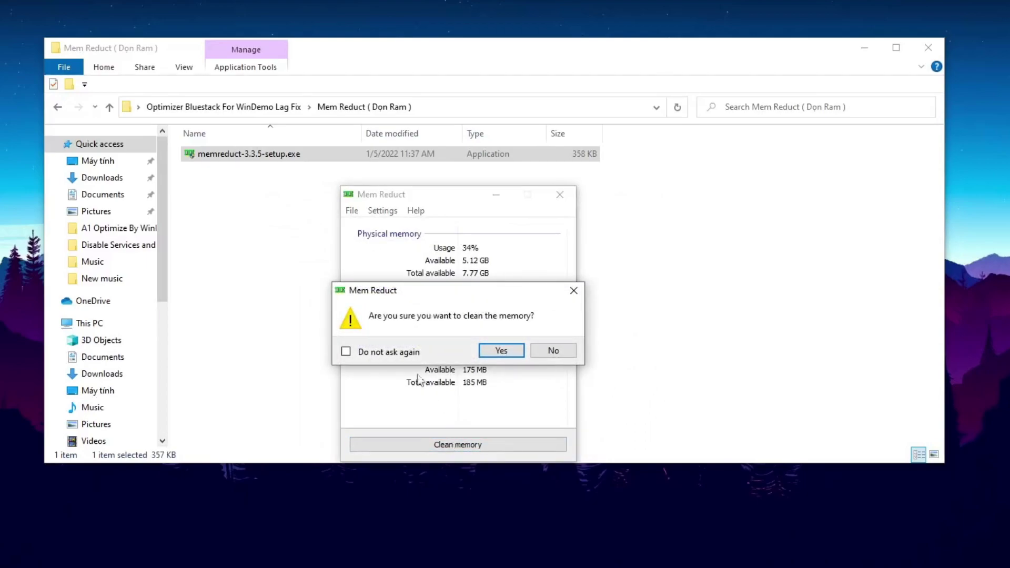
left_click(397, 356)
left_click(501, 351)
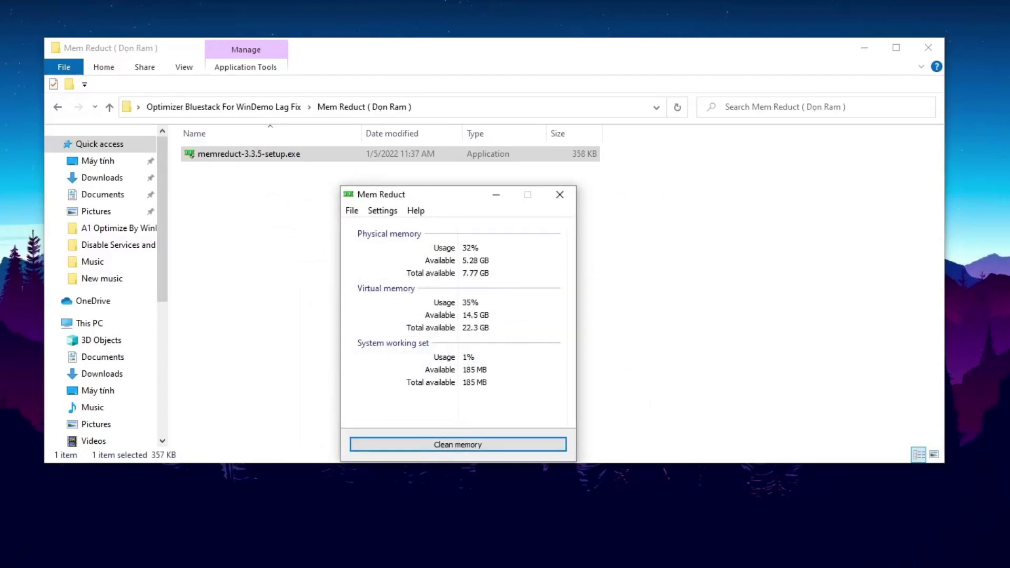
left_click(559, 201)
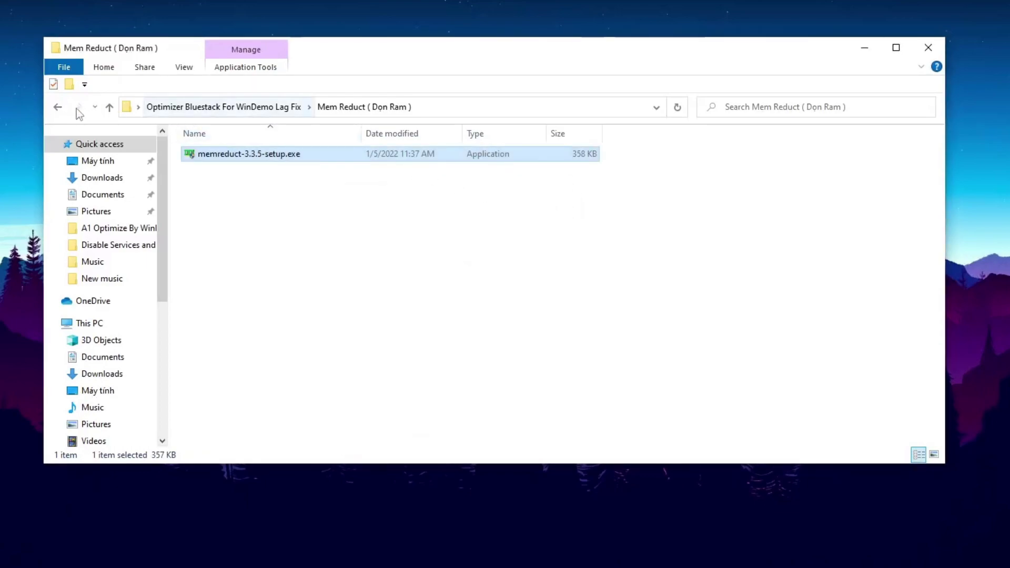
left_click(58, 107)
In Tối Ưu Bằng Lệnh, run the Clean Temp and Prefetch Files script as administrator
left_click(232, 172)
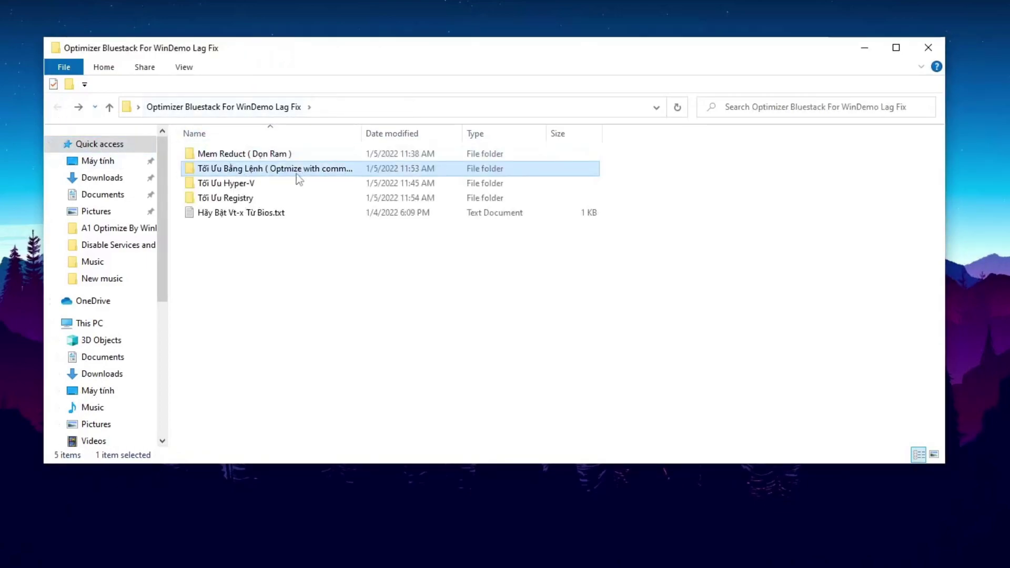
double_click(313, 170)
left_click_drag(287, 264, 419, 145)
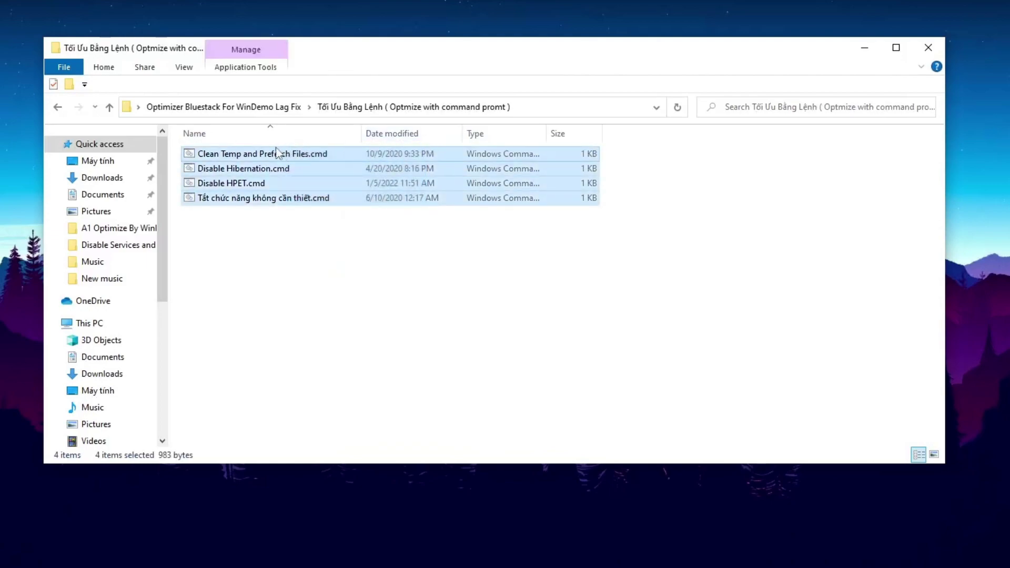
left_click(314, 158)
right_click(333, 158)
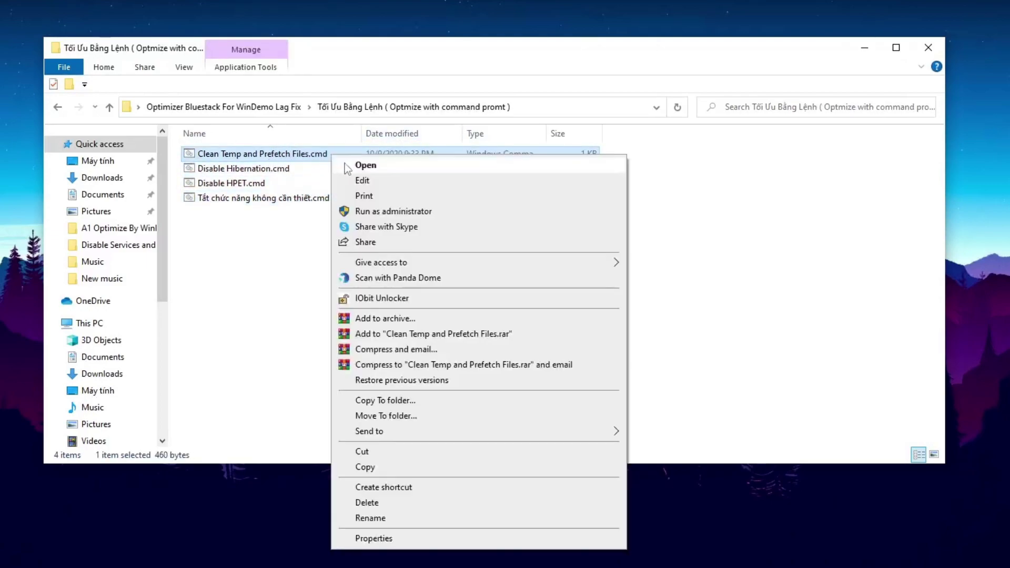
left_click(405, 212)
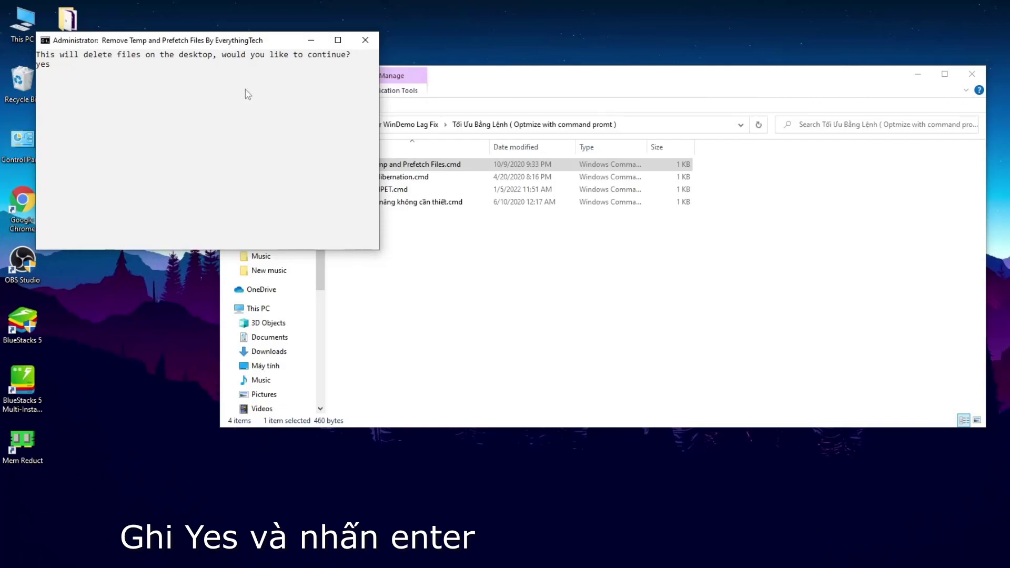
key("Return")
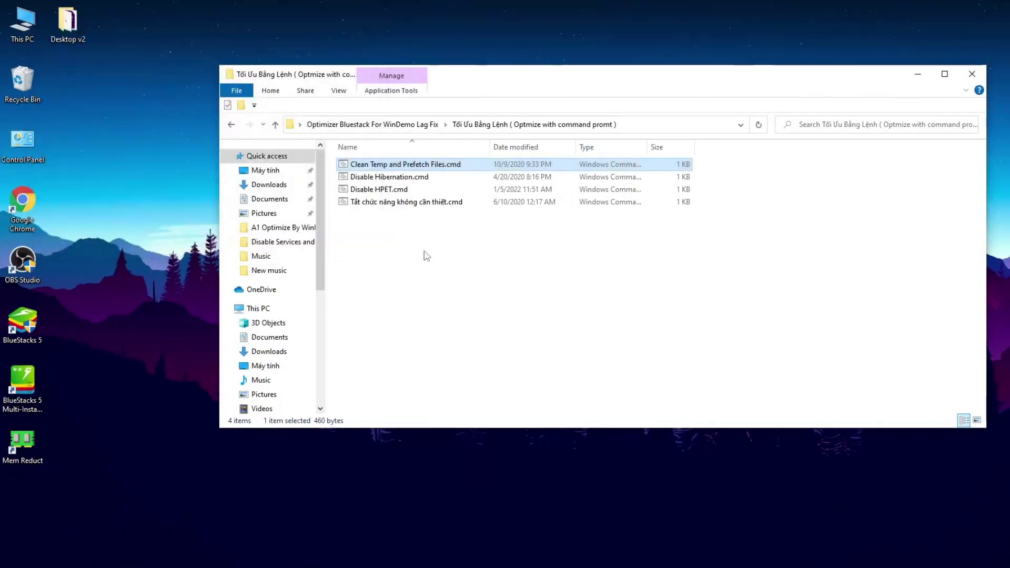
Run Disable Hibernation.cmd and Disable HPET.cmd as administrator
left_click(420, 180)
right_click(419, 180)
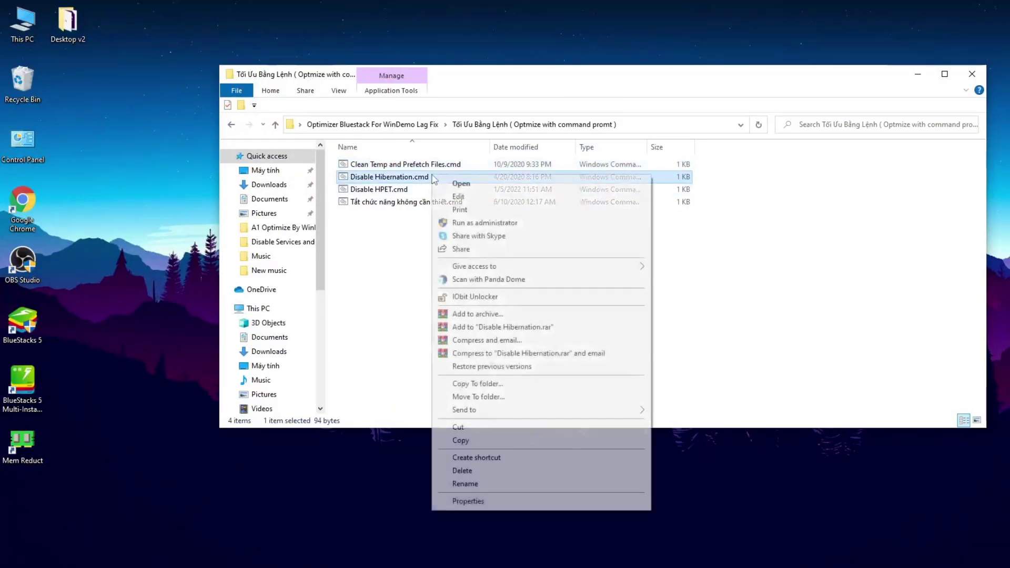
left_click(467, 223)
key("Return")
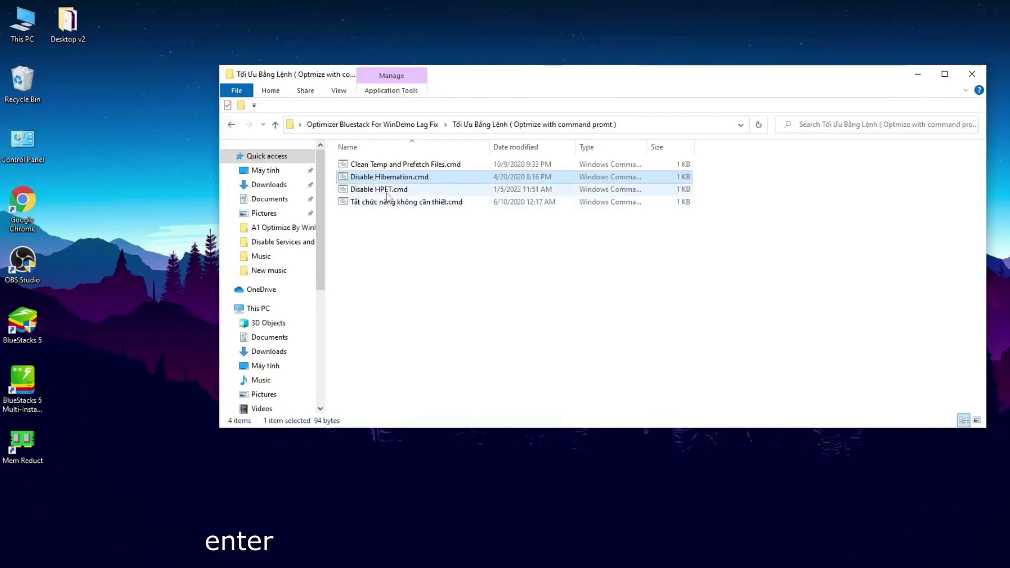
left_click(388, 192)
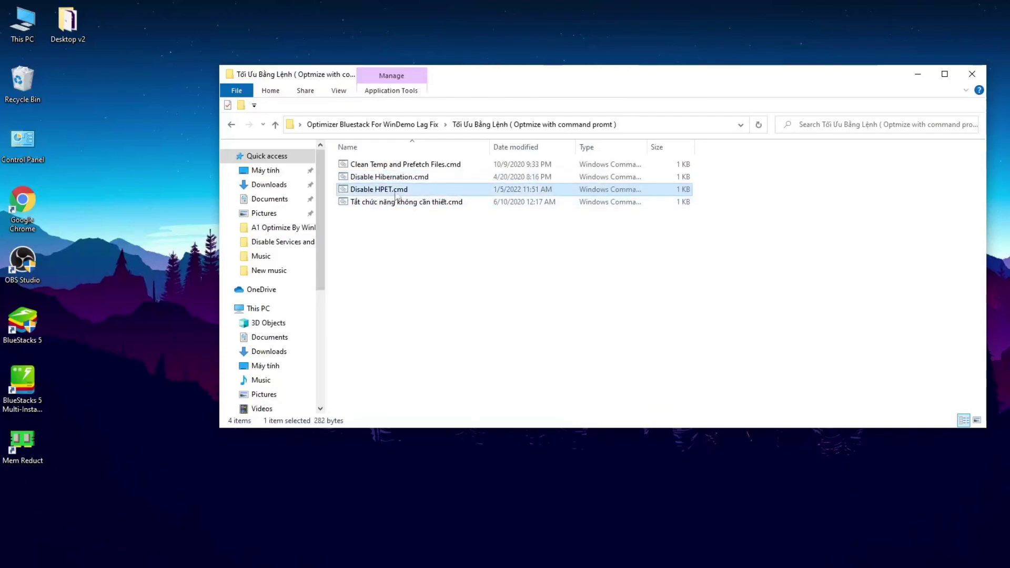
right_click(419, 189)
left_click(451, 238)
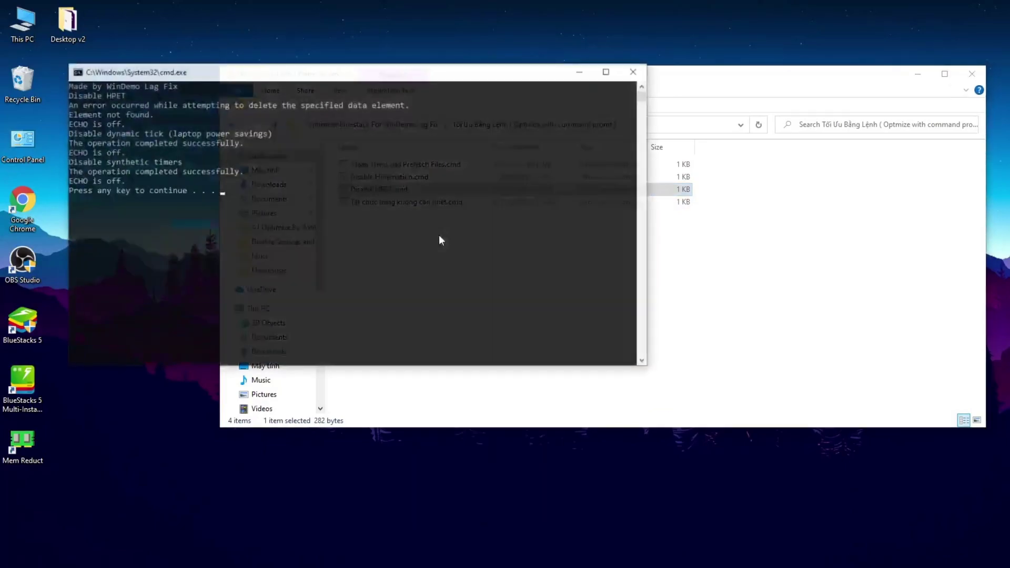
key("Return")
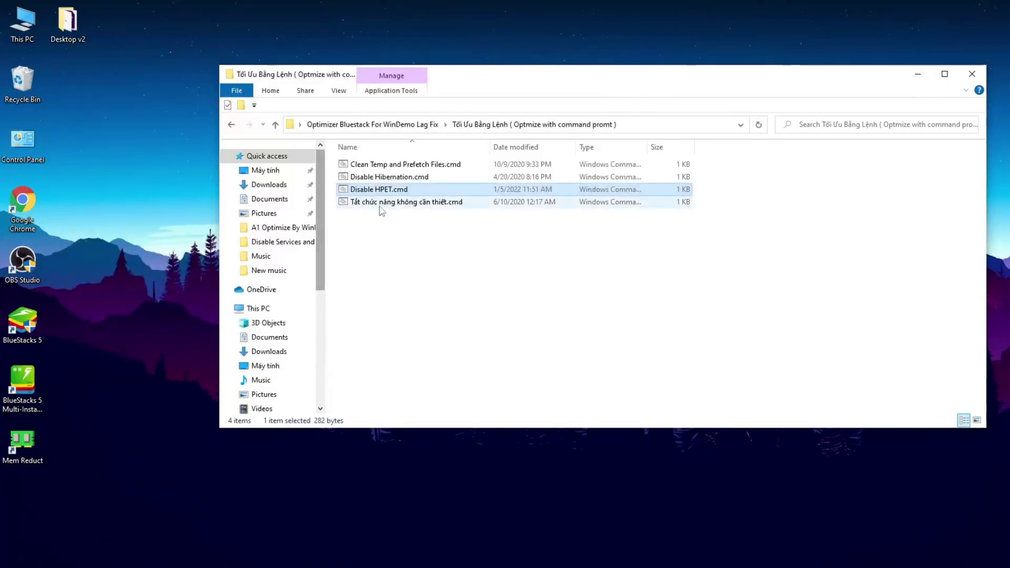
Run the Tắt chức năng không cần thiết script as administrator, then return to the Optimizer folder
left_click(418, 205)
right_click(436, 210)
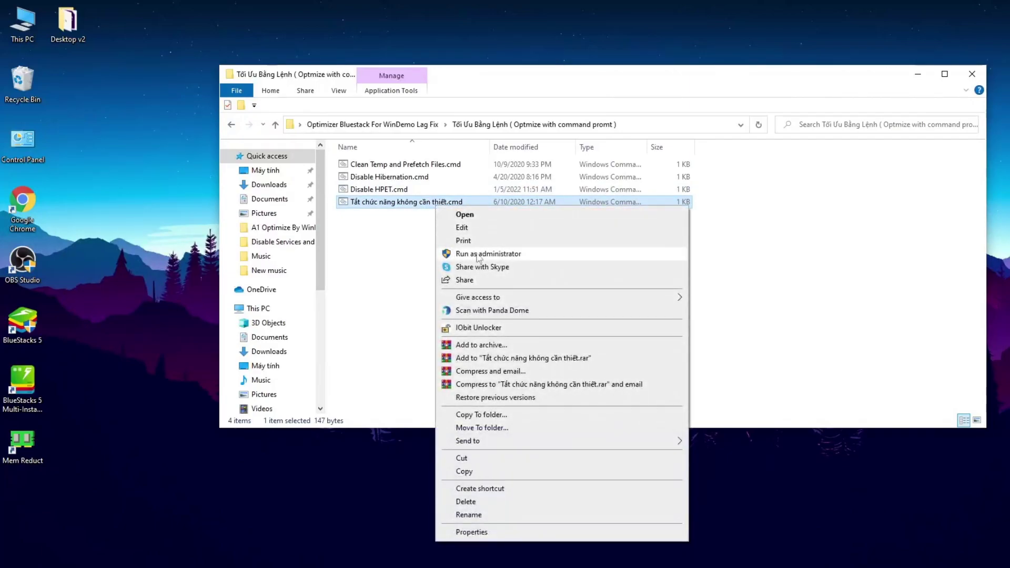
left_click(466, 255)
key("Return")
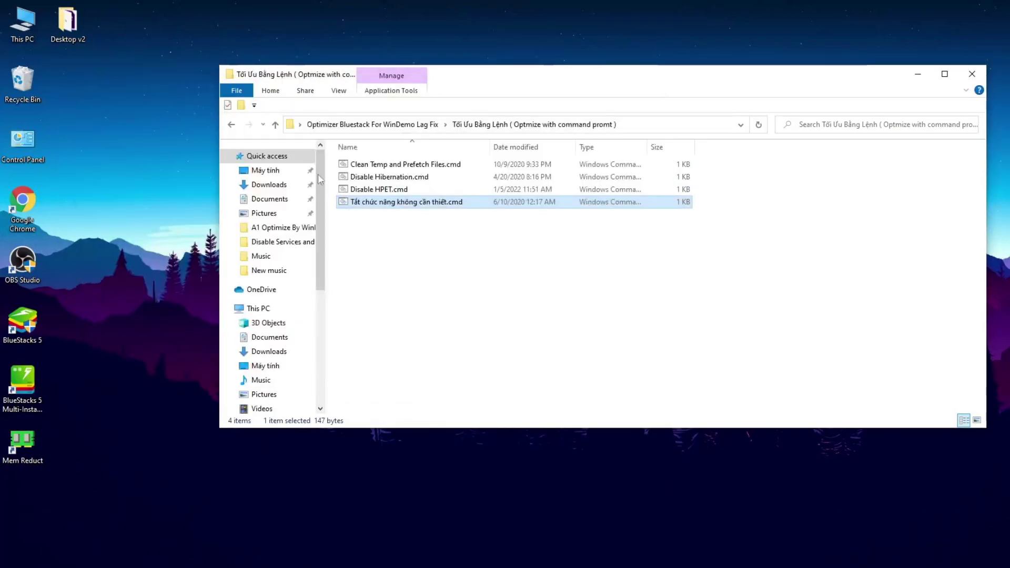
left_click(232, 124)
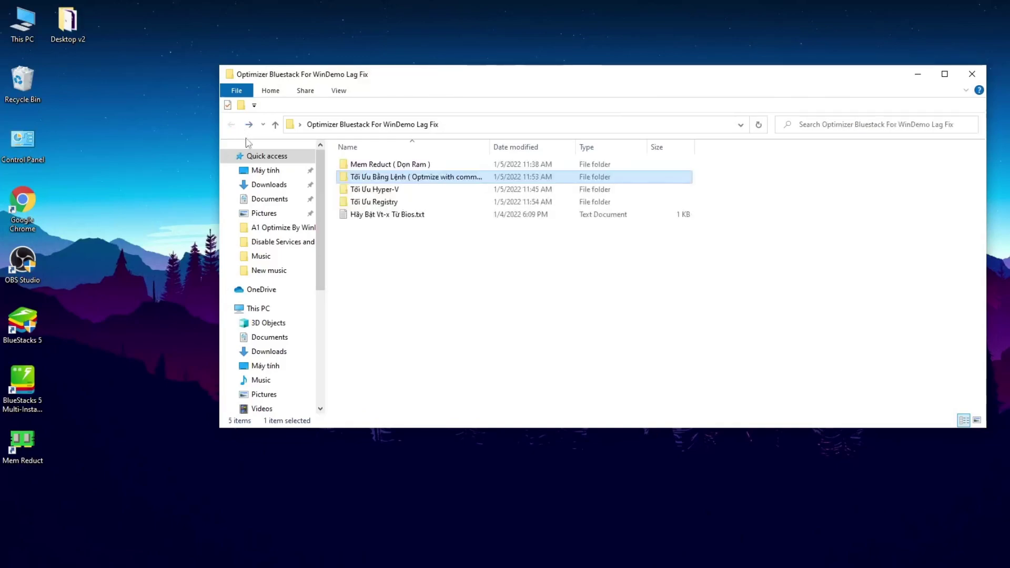
Run Turn Off HyperV.bat from the Tối Ưu Hyper-V folder as administrator
double_click(419, 194)
left_click_drag(473, 208, 407, 168)
left_click(408, 167)
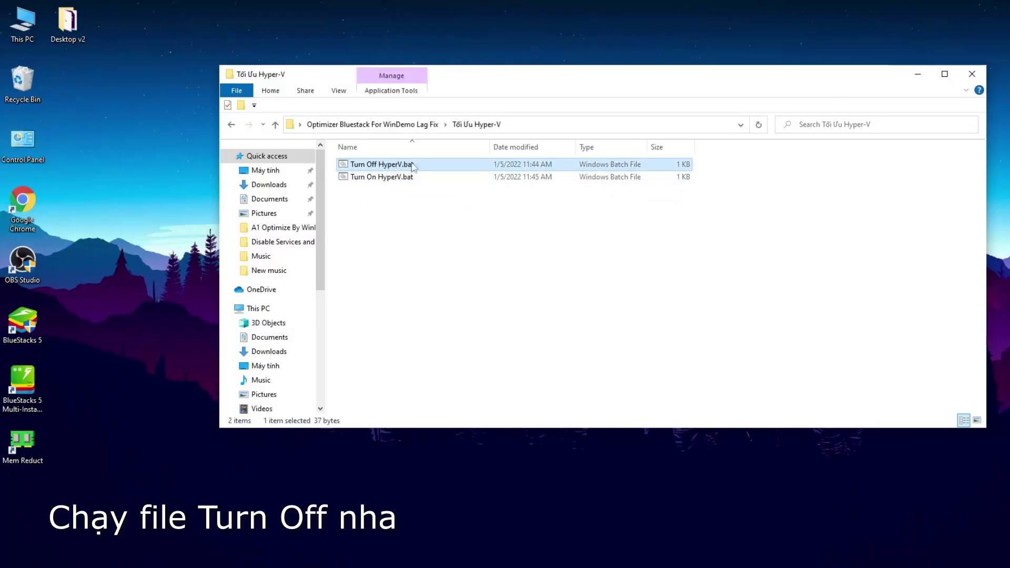
right_click(433, 163)
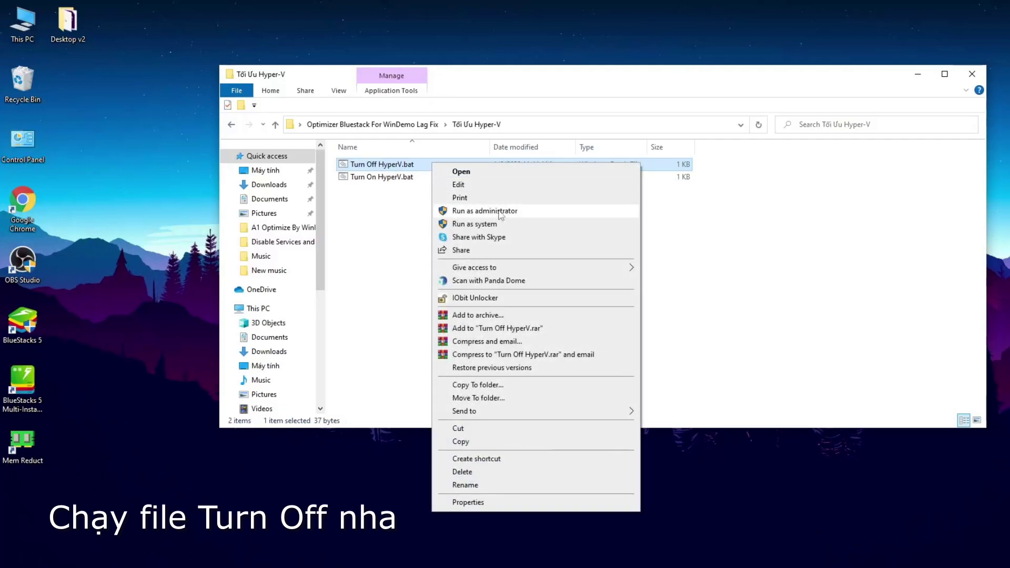
left_click(489, 211)
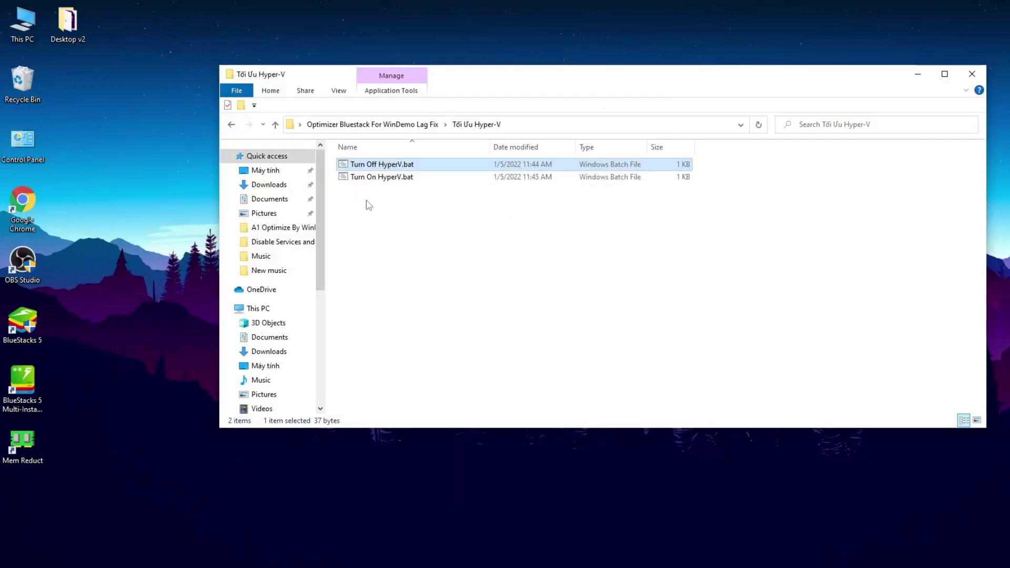
left_click(235, 126)
In Tối Ưu Registry, merge the Boost FPS Bluestacks and Disable Ease Of Access registry files
left_click(391, 205)
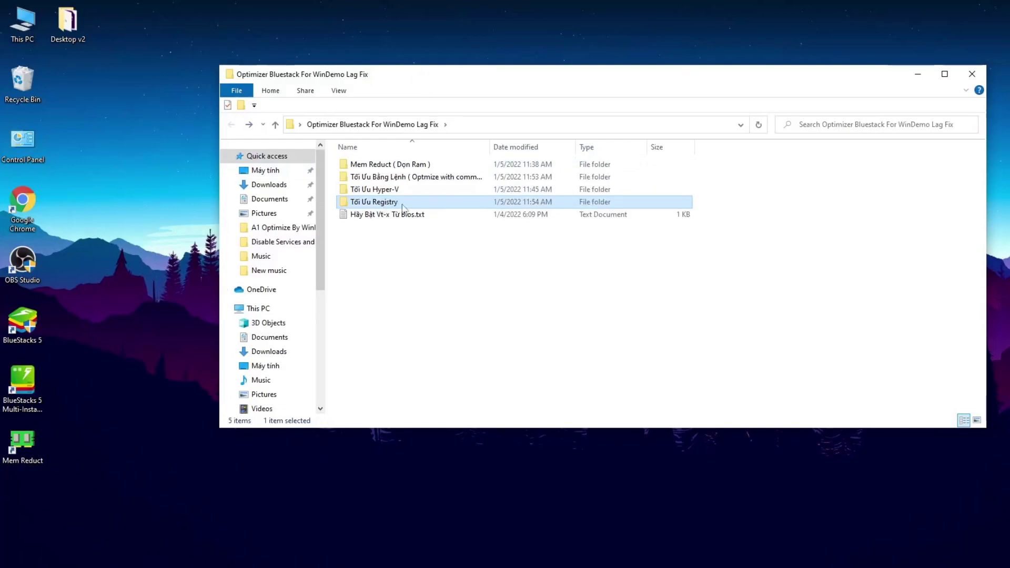
double_click(443, 207)
left_click_drag(541, 242, 453, 168)
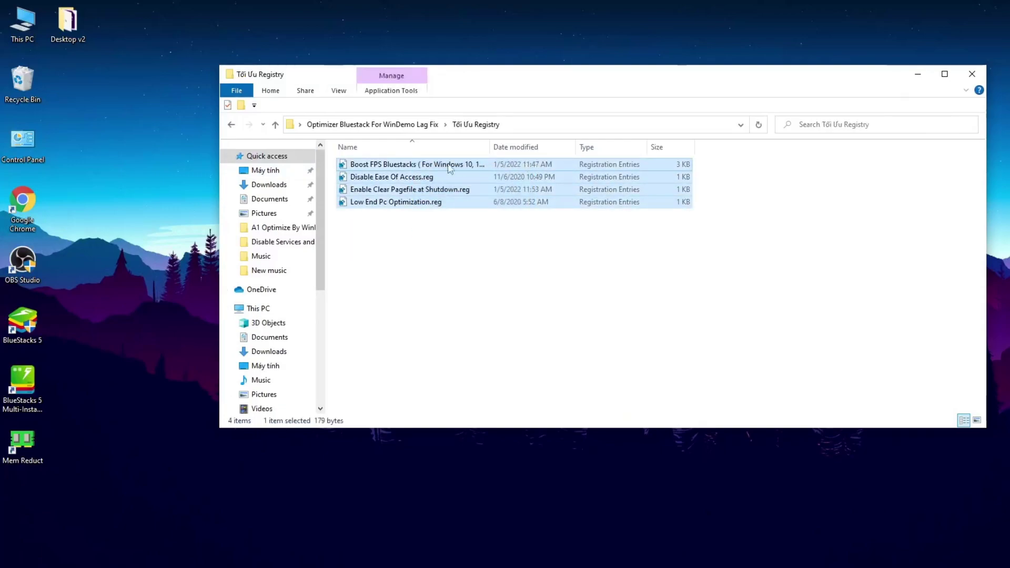
double_click(453, 168)
left_click(660, 330)
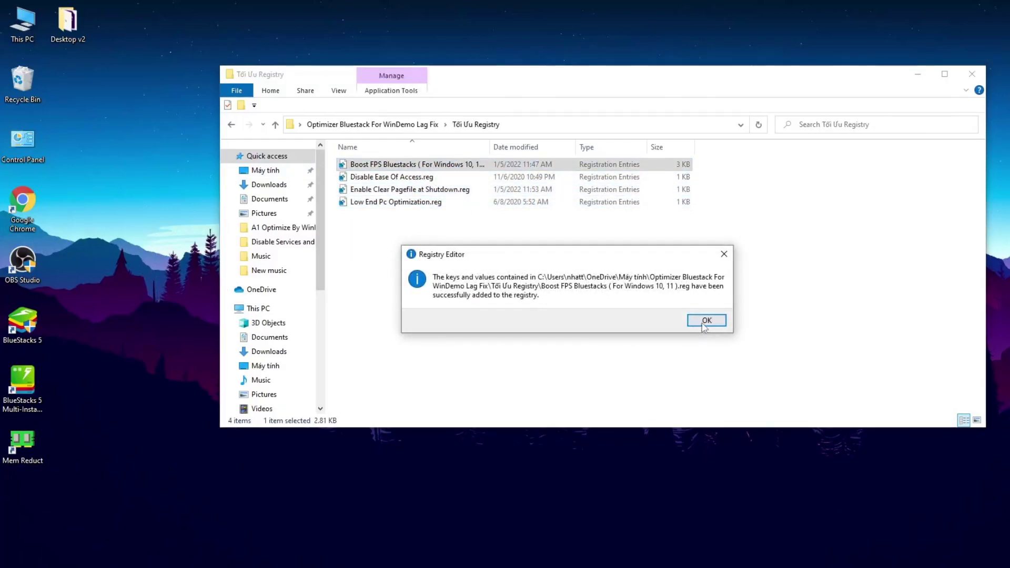
left_click(705, 321)
double_click(421, 176)
left_click(661, 331)
left_click(689, 322)
Merge Enable Clear Pagefile at Shutdown.reg and Low End Pc Optimization.reg into the registry
double_click(474, 190)
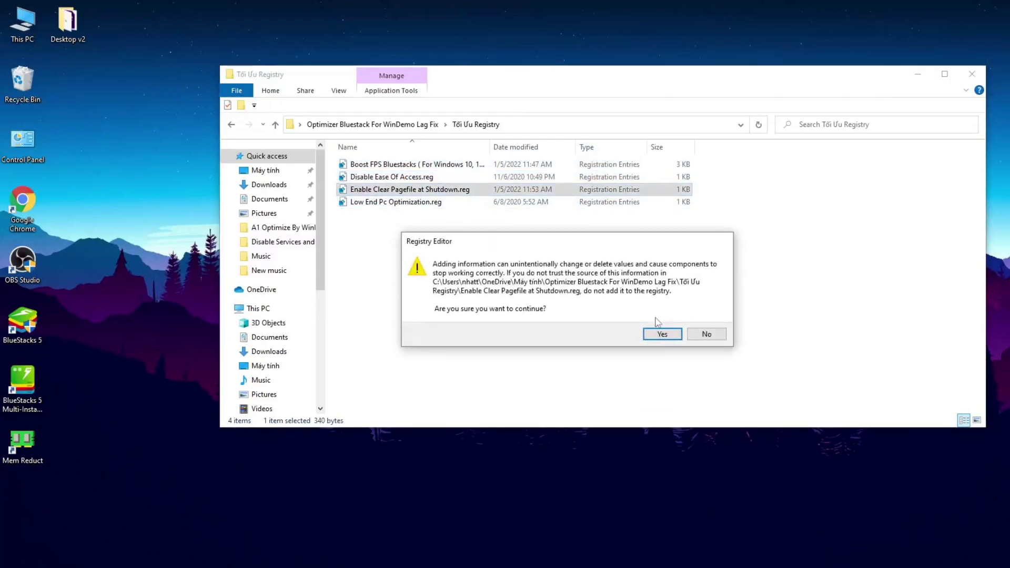
left_click(660, 332)
left_click(706, 320)
double_click(471, 204)
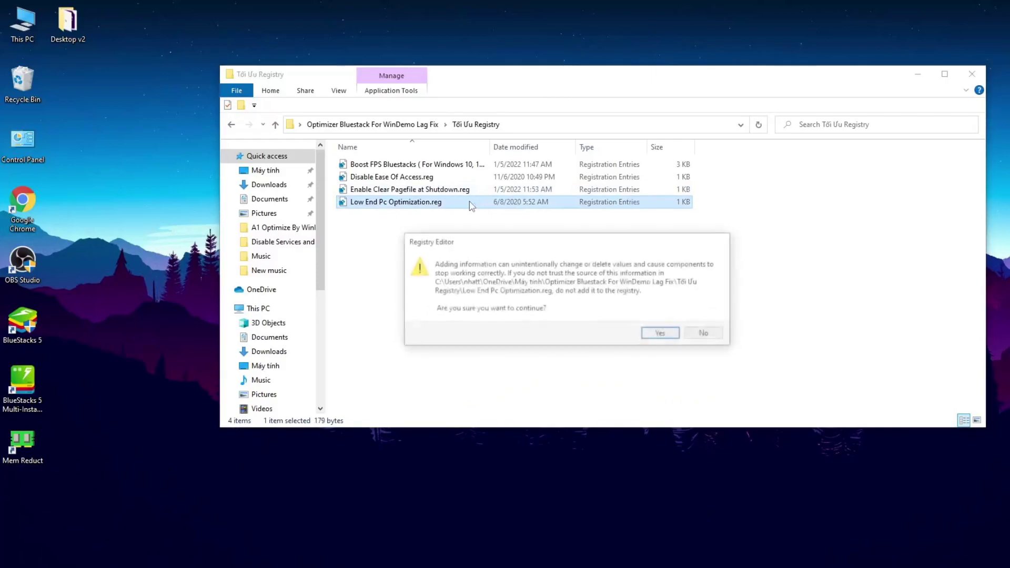
left_click(659, 333)
left_click(706, 321)
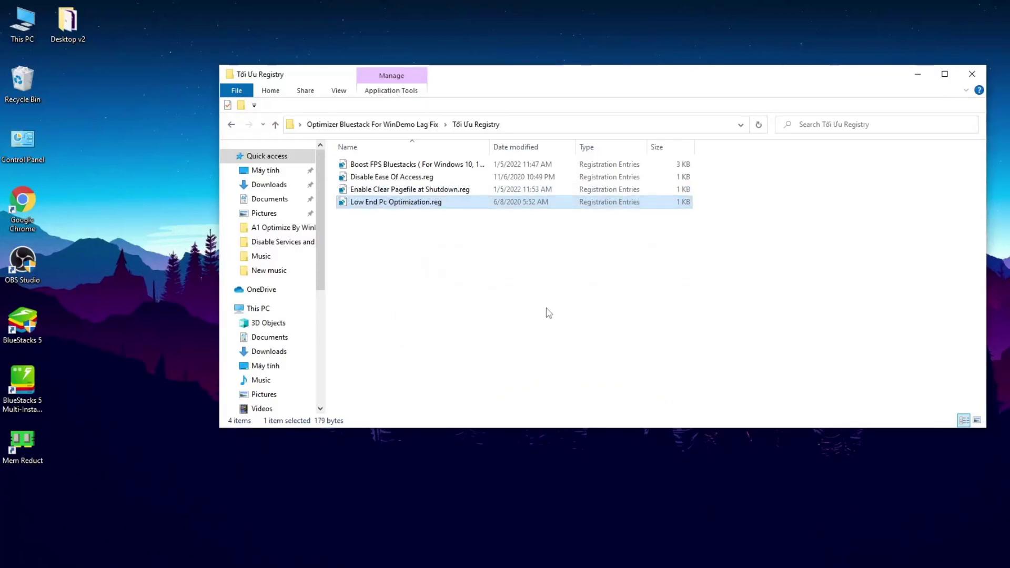
Read the Hãy Bật Vt-x Từ Bios.txt note, then close Notepad and the optimizer folder
left_click(231, 124)
double_click(386, 218)
left_click_drag(272, 123, 856, 239)
left_click(567, 199)
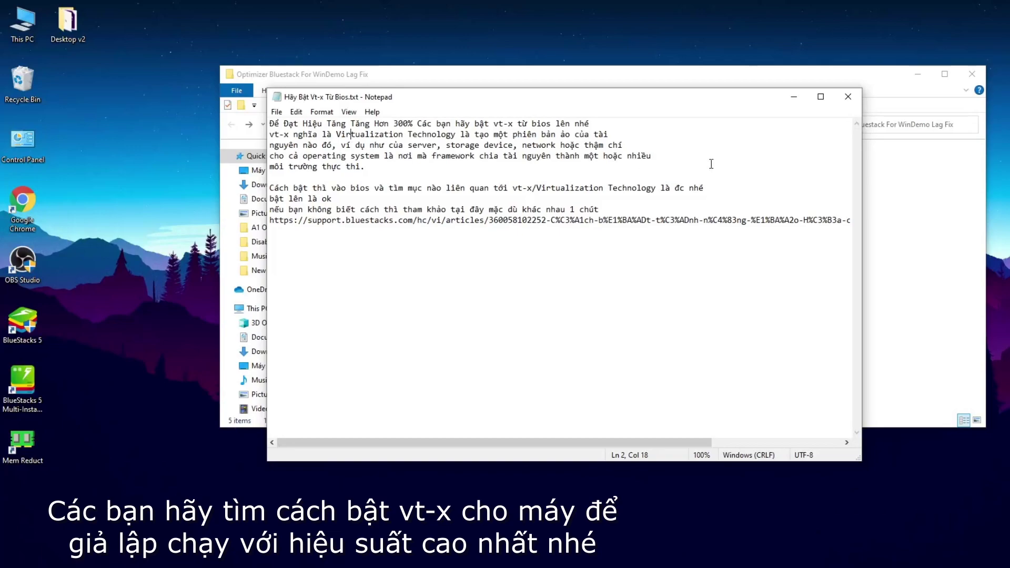
left_click(848, 97)
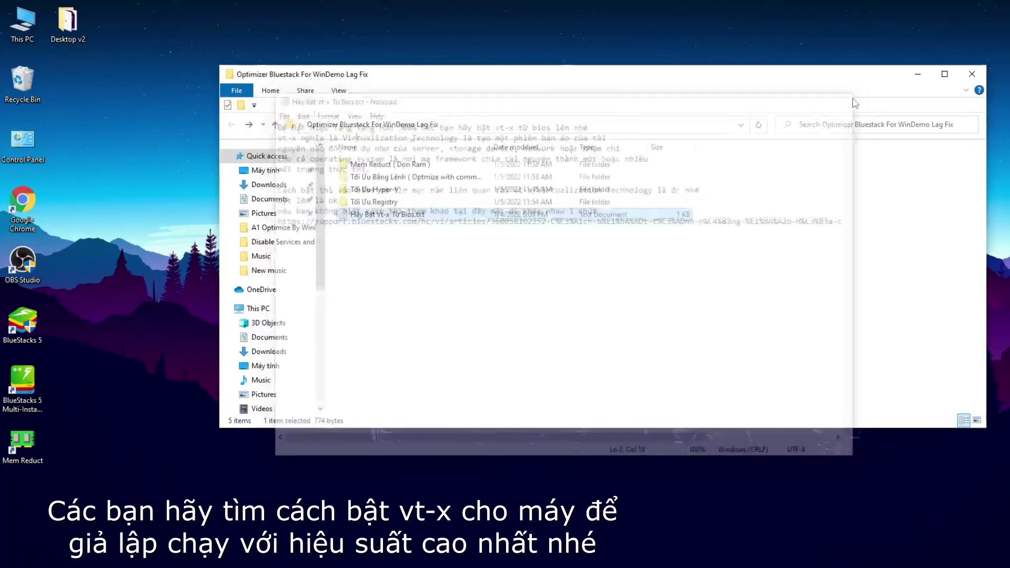
left_click(971, 75)
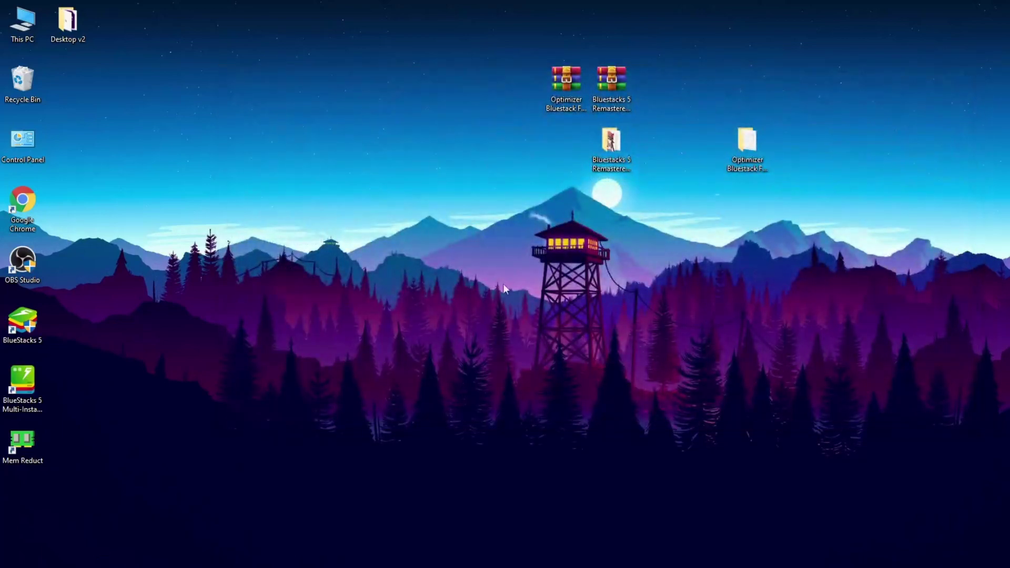
Open the properties of HD-Player.exe in the BlueStacks 5 installation folder
left_click(27, 330)
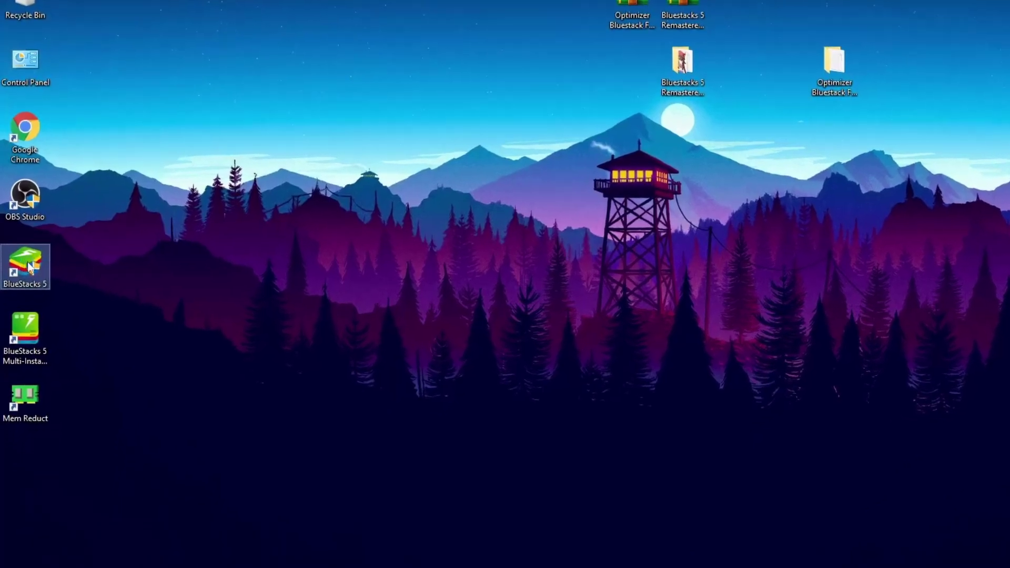
right_click(25, 323)
left_click(103, 74)
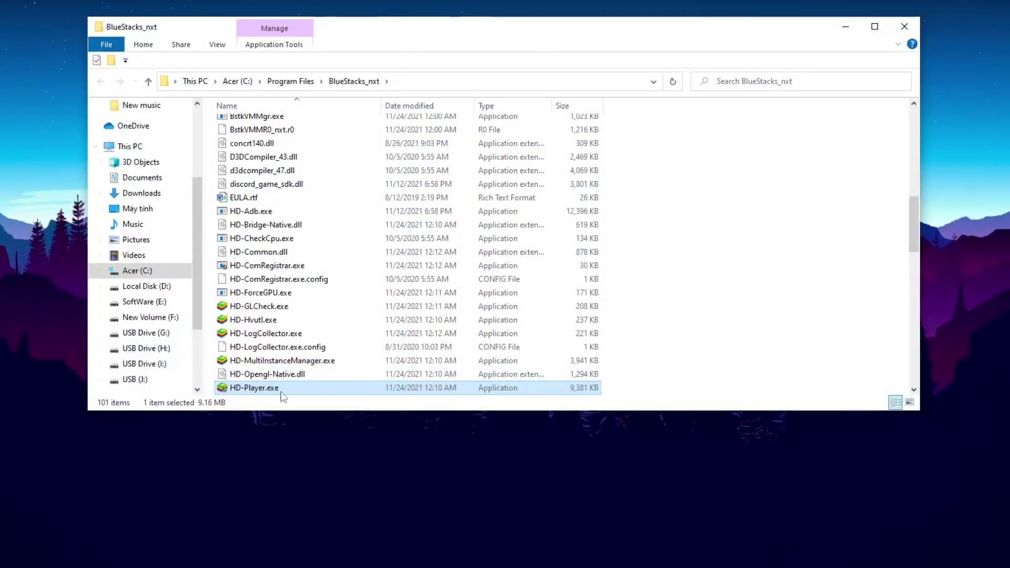
right_click(298, 391)
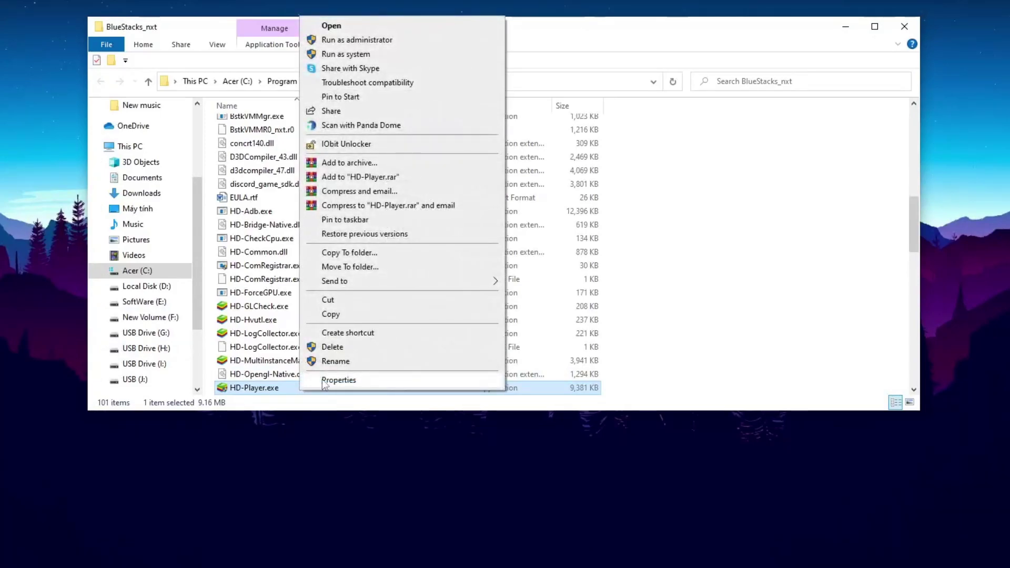
left_click(358, 379)
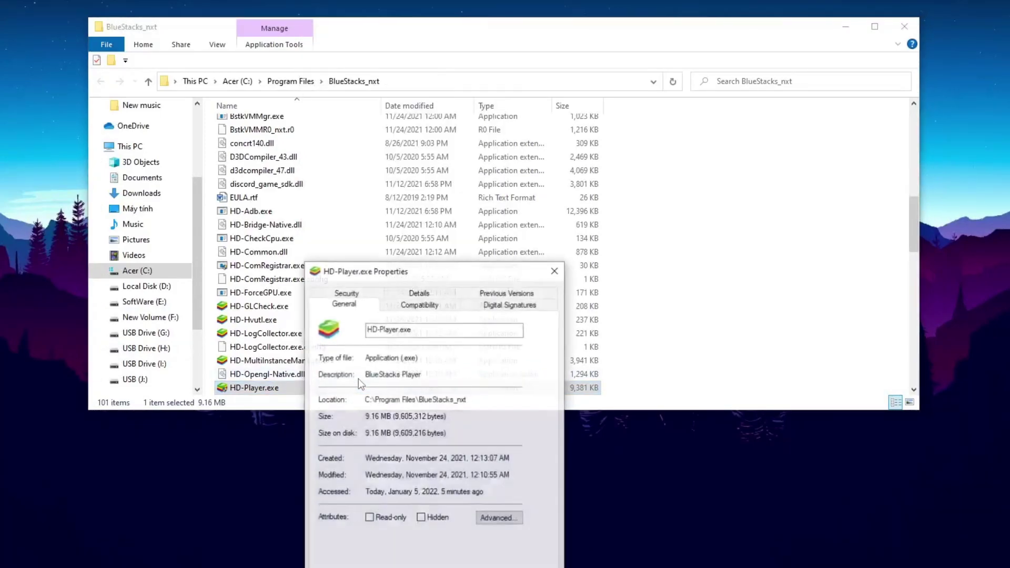
Set HD-Player.exe to Windows 8 compatibility, fullscreen optimizations off, and high DPI override on
left_click(422, 307)
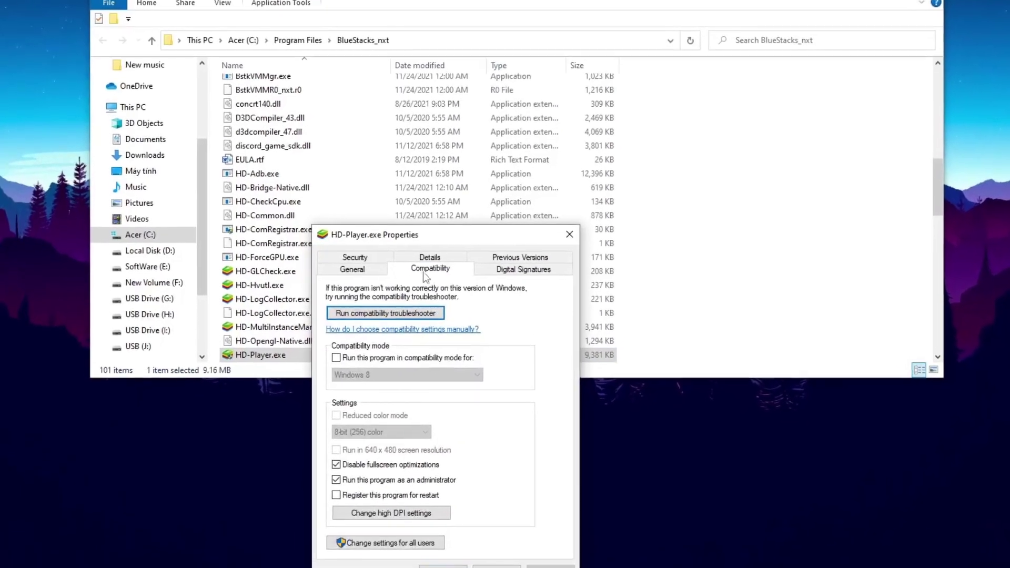
left_click(372, 360)
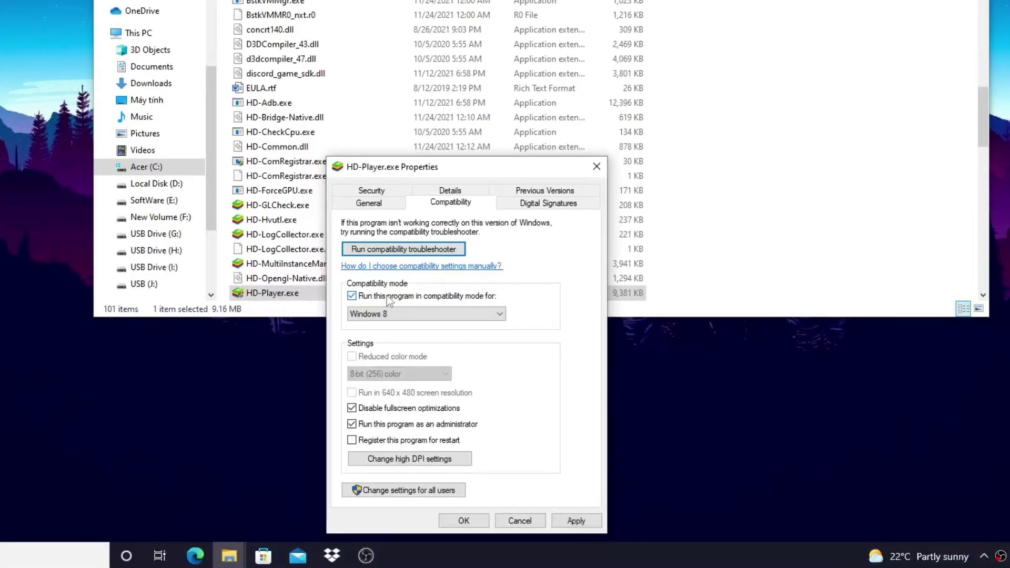
left_click(362, 412)
left_click(416, 465)
left_click(398, 444)
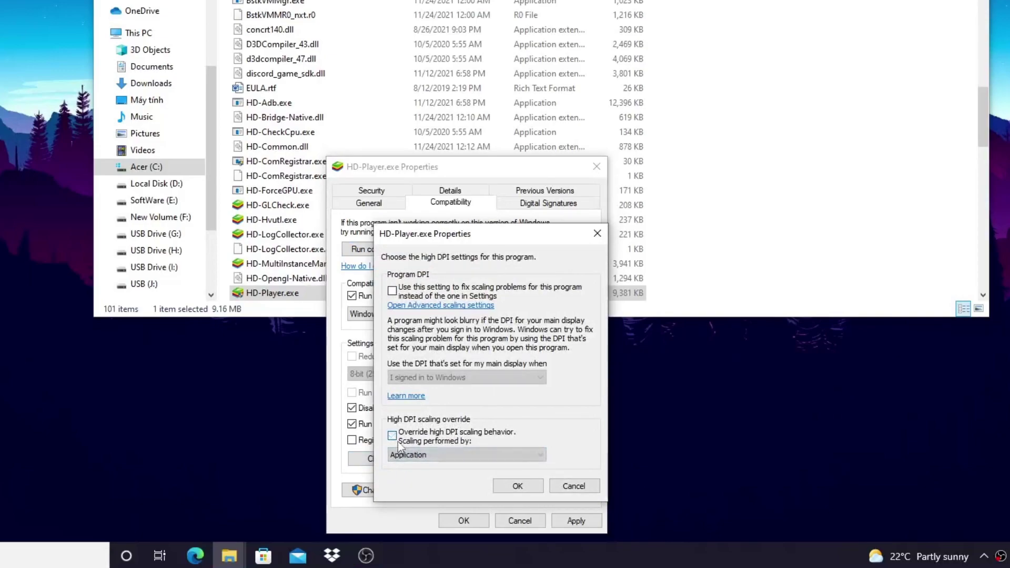
left_click(519, 487)
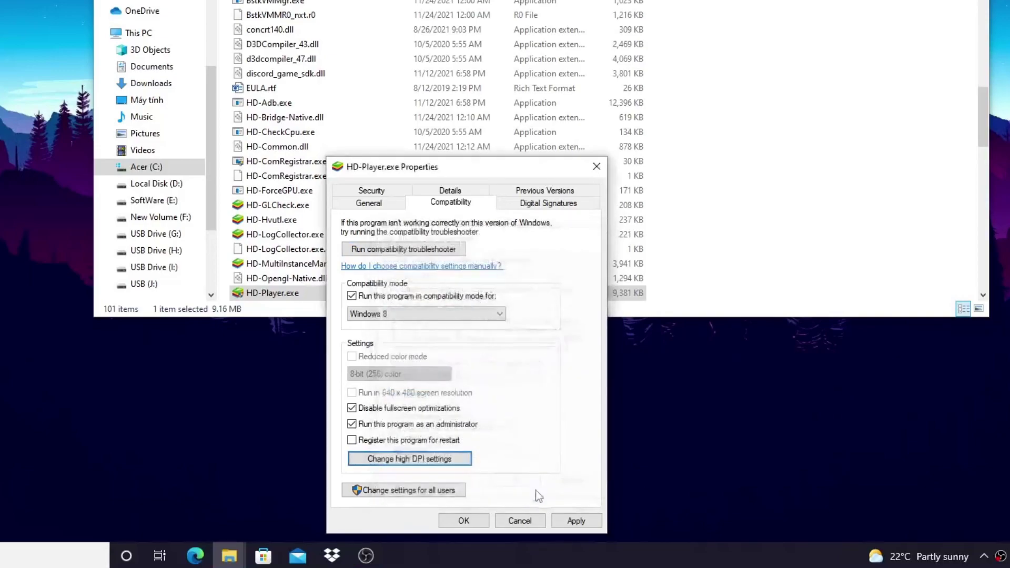
left_click(575, 521)
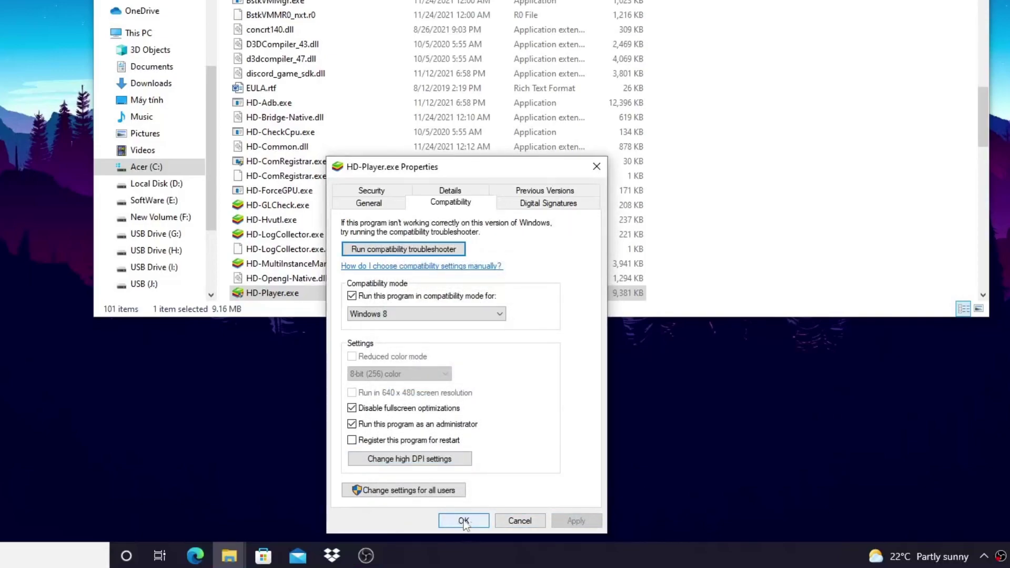
left_click(464, 521)
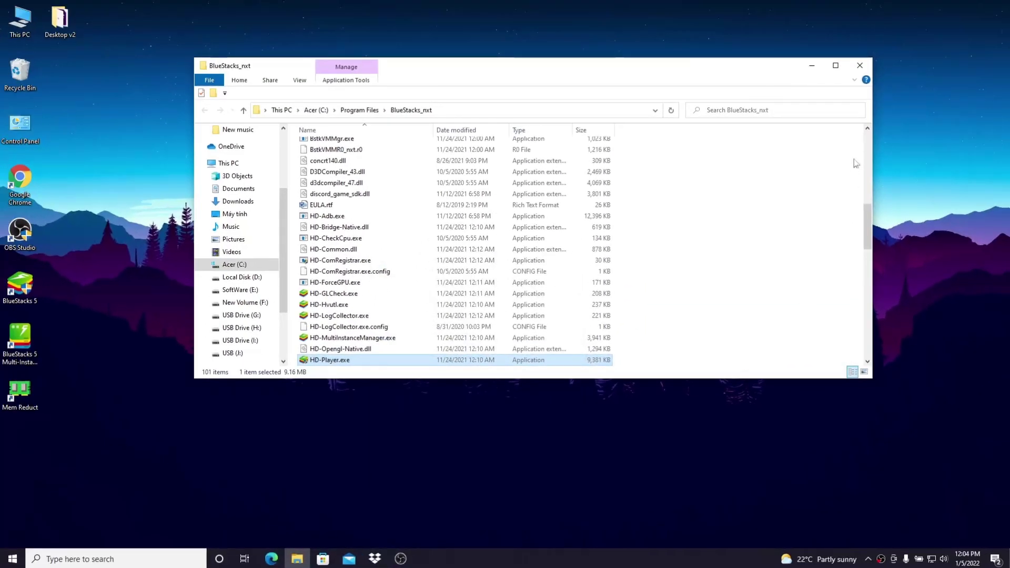
left_click(859, 65)
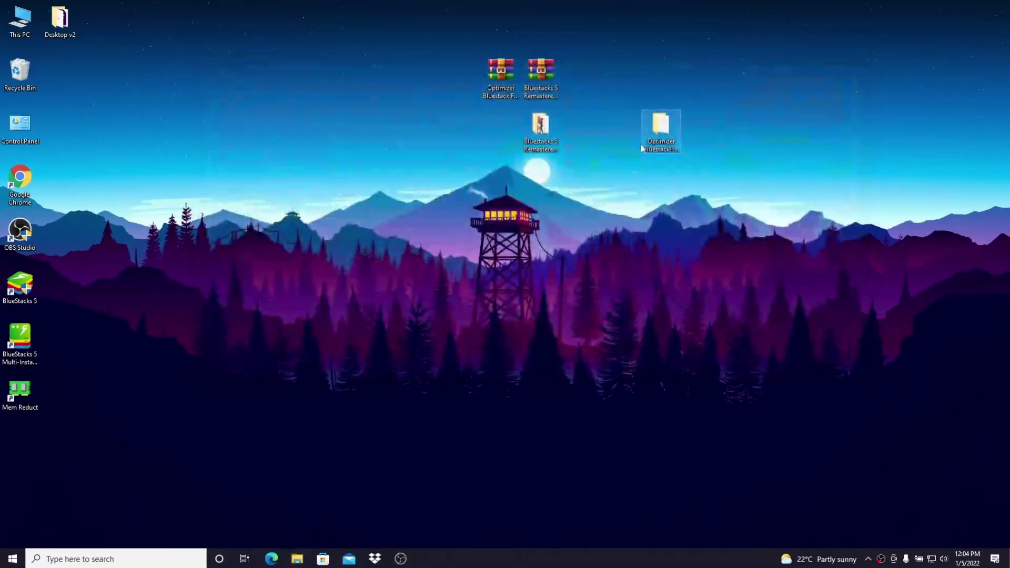
Launch BlueStacks 5 and open its Settings
double_click(22, 301)
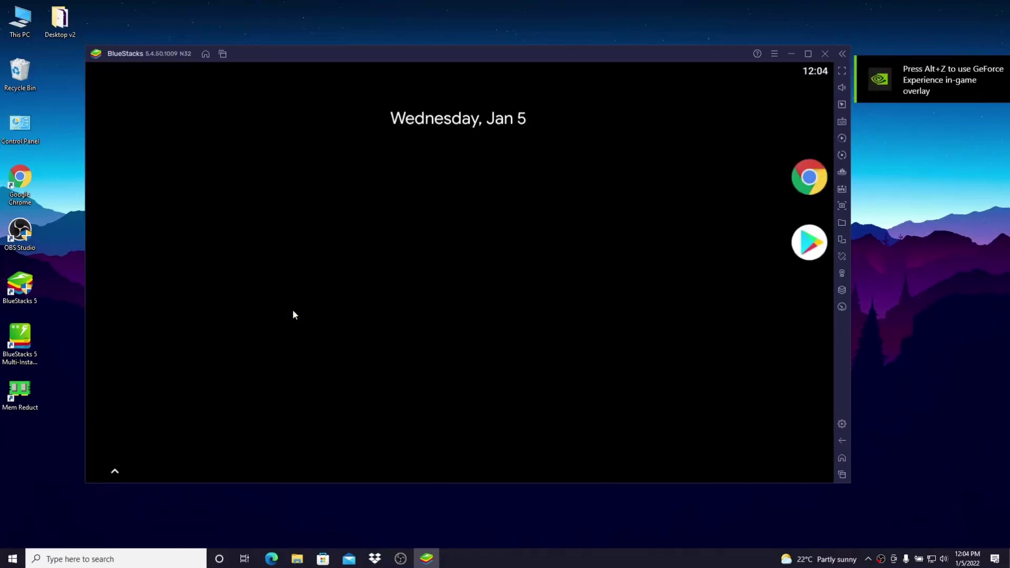
left_click(774, 52)
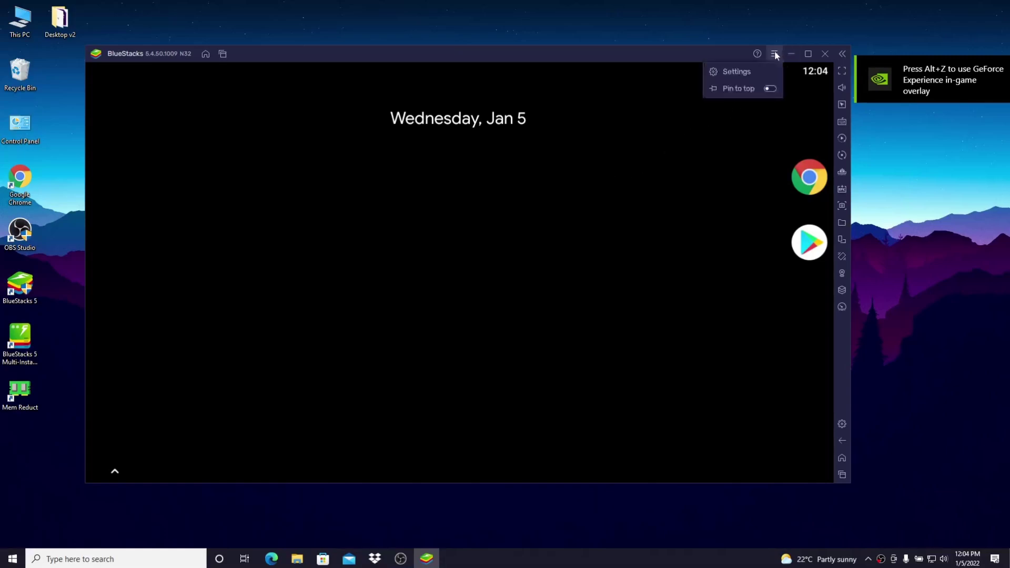
left_click(741, 69)
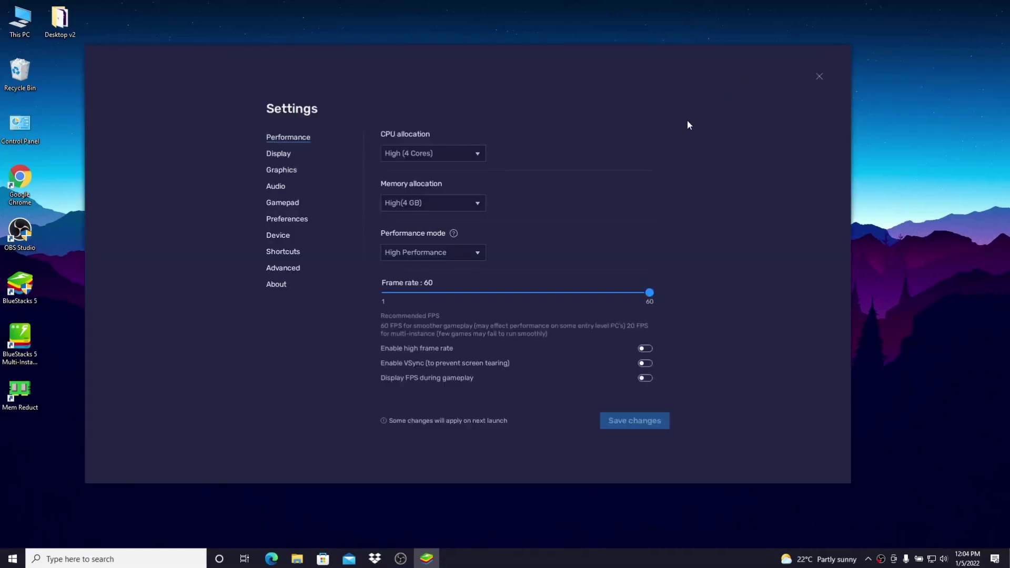
Keep CPU at High (4 Cores), memory at High (4 GB), High Performance mode, and enable 240 fps
left_click(444, 153)
left_click(414, 169)
left_click(424, 202)
left_click(422, 220)
left_click(415, 254)
left_click(424, 287)
left_click(642, 350)
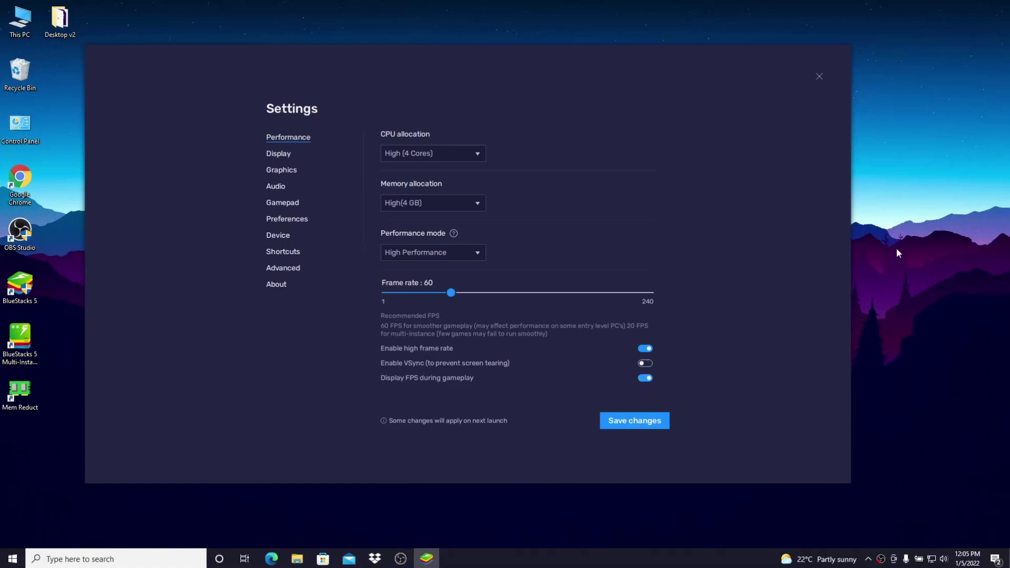
Open Windows Advanced display settings to read the monitor's 144.003 Hz refresh rate
right_click(893, 232)
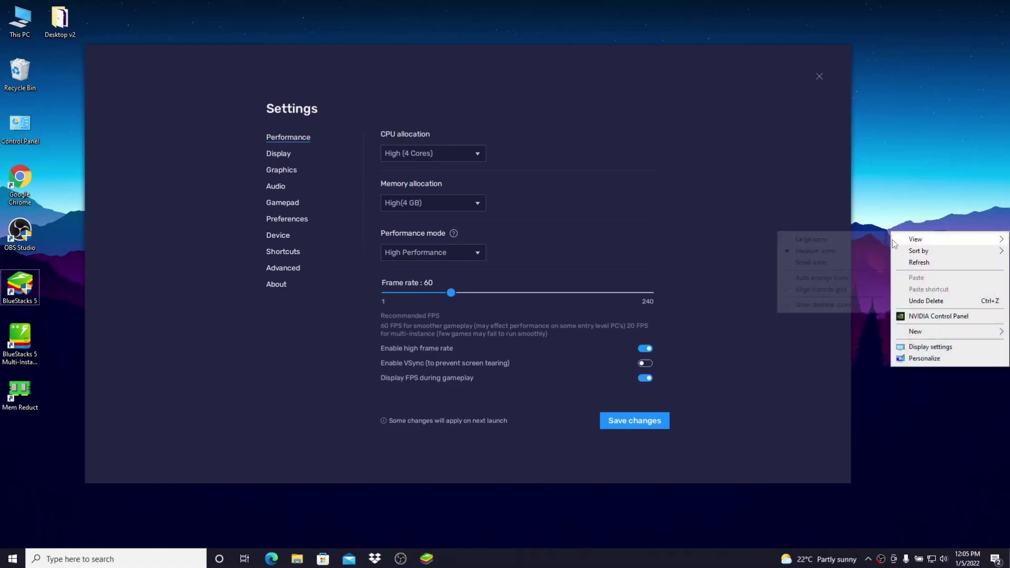
left_click(902, 349)
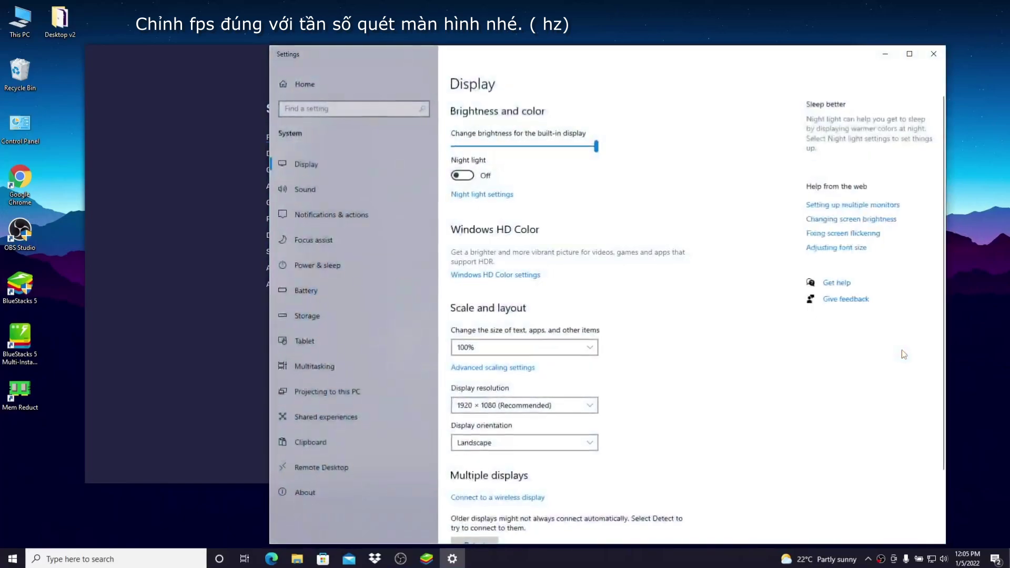
scroll(591, 372, "down", 3)
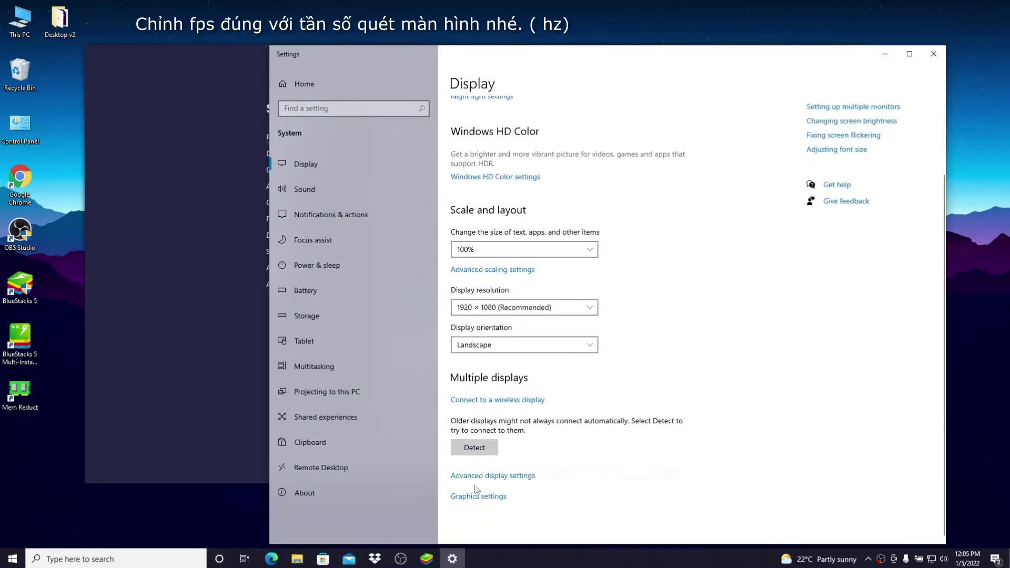
left_click(496, 483)
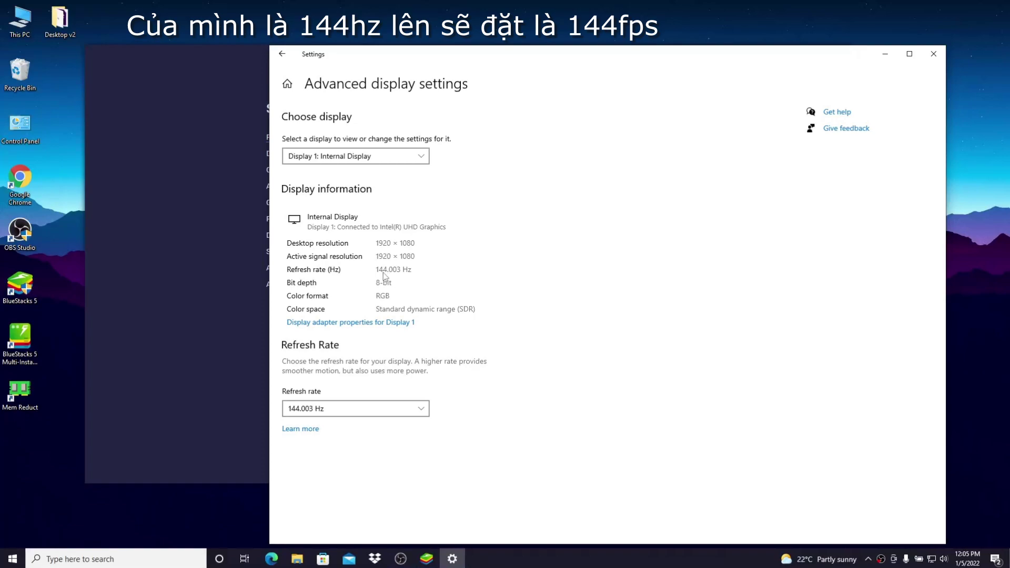
Set the BlueStacks frame rate slider to 144, save, and restart the emulator
left_click(933, 53)
left_click_drag(453, 294, 545, 294)
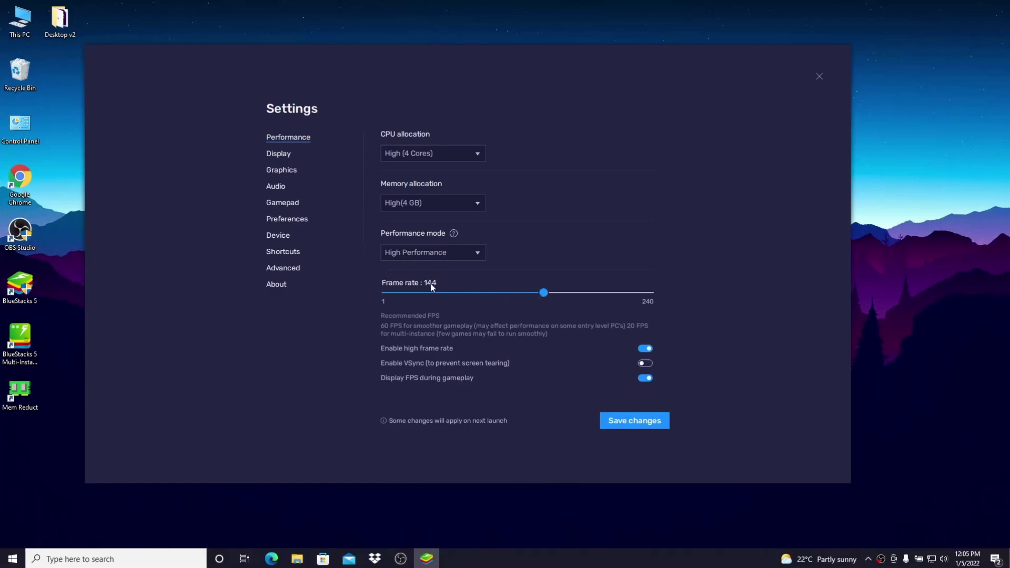
left_click(631, 423)
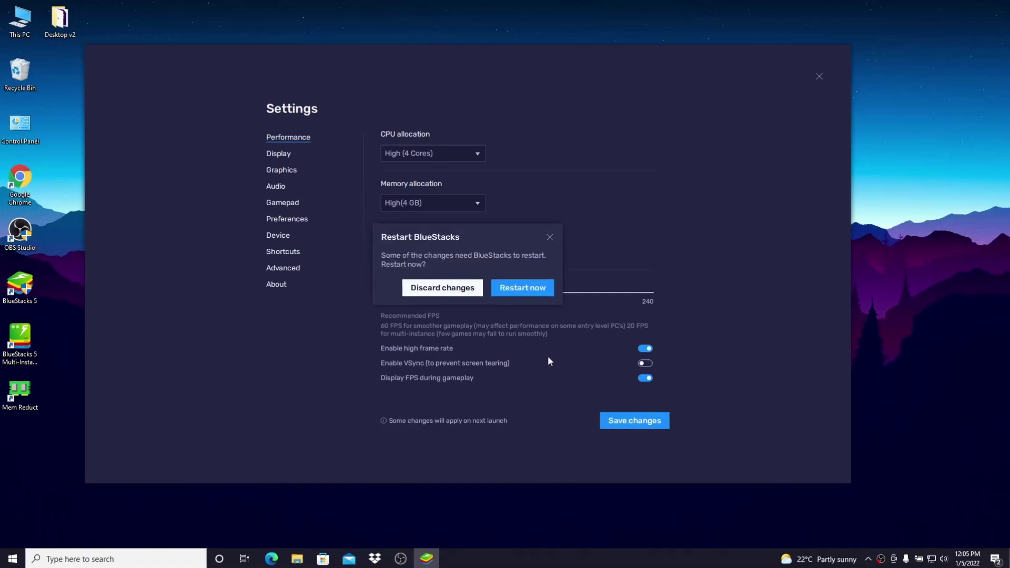
left_click(529, 289)
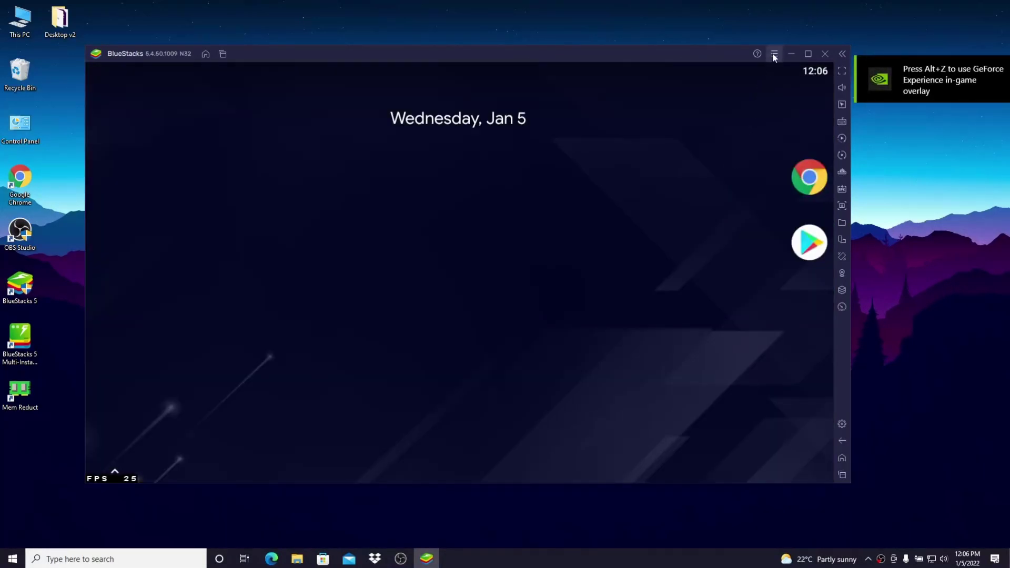
In Display settings choose 960 x 540, 160 DPI (Low) and BlueStacks cursor, then save and restart
left_click(773, 54)
left_click(760, 70)
left_click(279, 157)
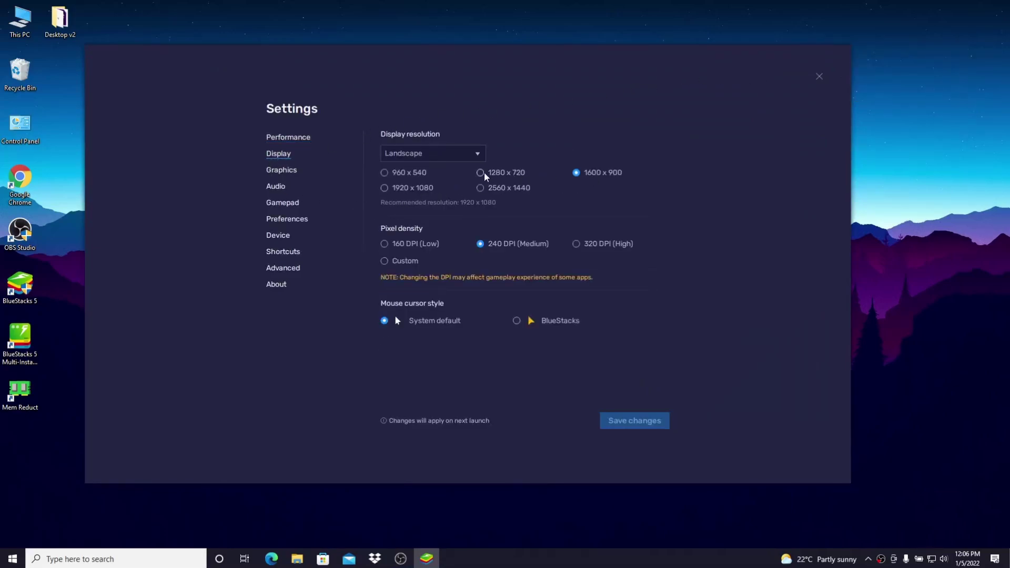
left_click(411, 173)
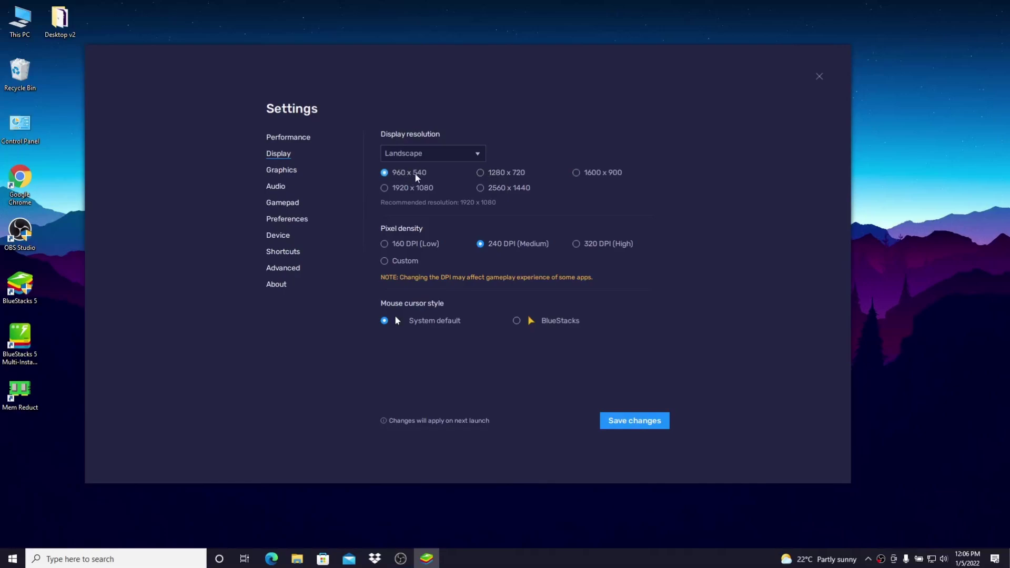
left_click(413, 245)
left_click(529, 322)
left_click(626, 426)
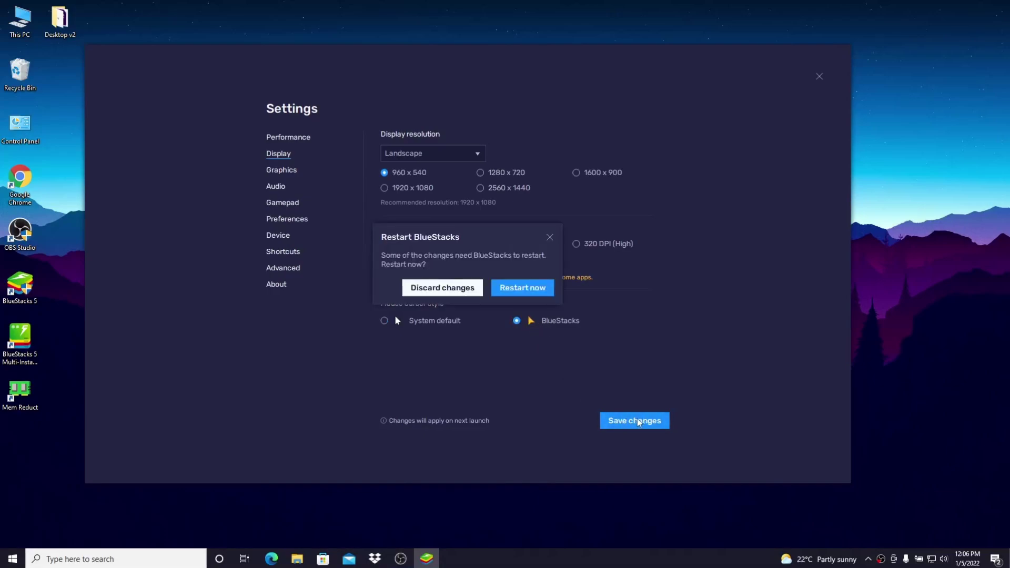
left_click(530, 291)
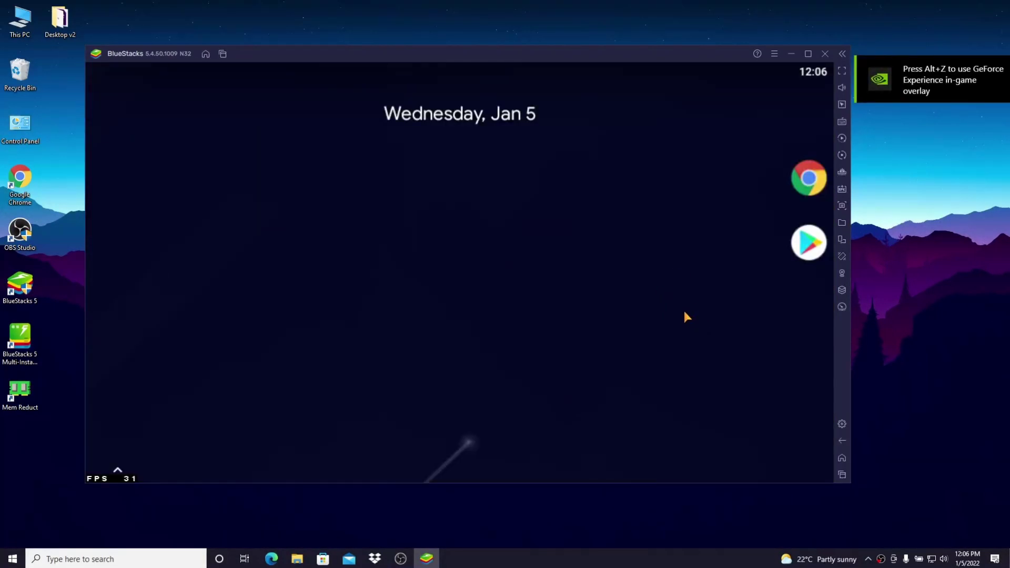
Open BlueStacks Graphics settings and review the interface renderer options, leaving it at Auto
left_click(776, 53)
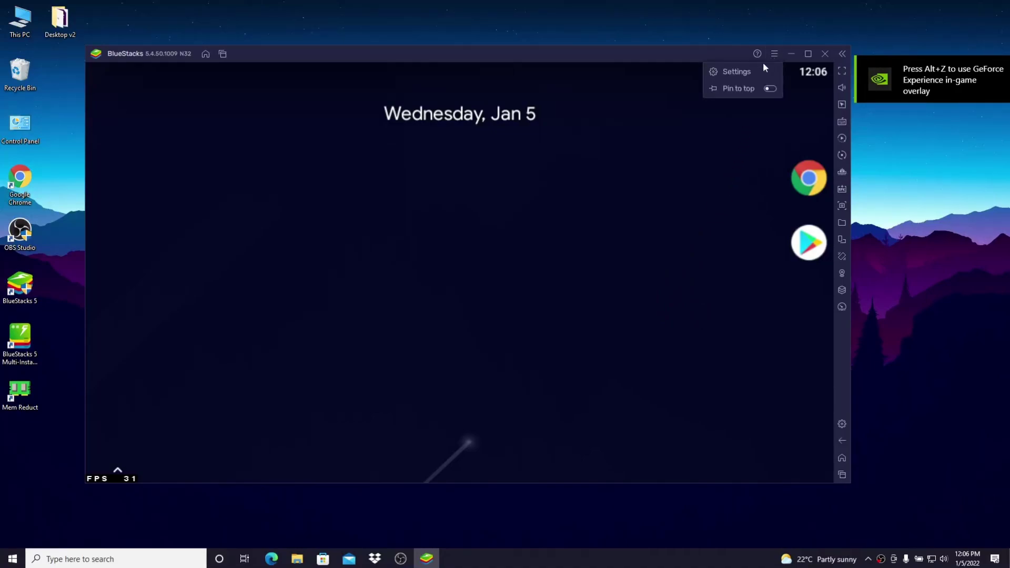
left_click(747, 71)
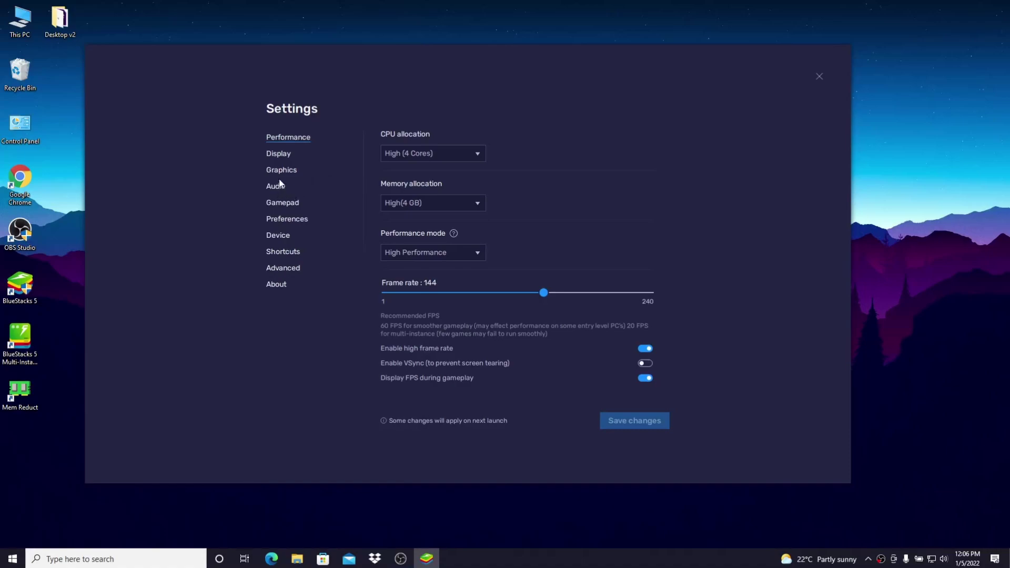
left_click(280, 171)
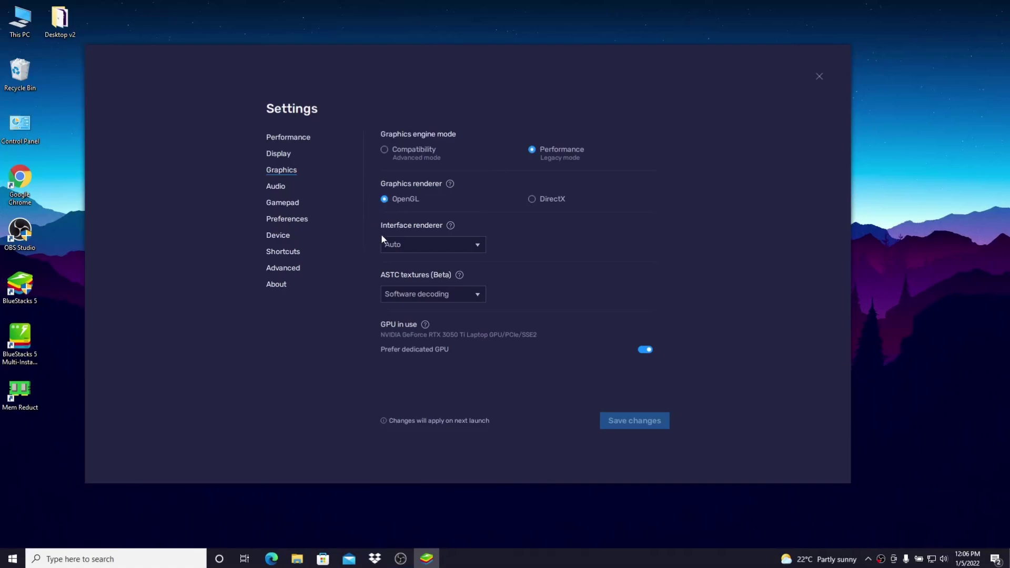
left_click(424, 249)
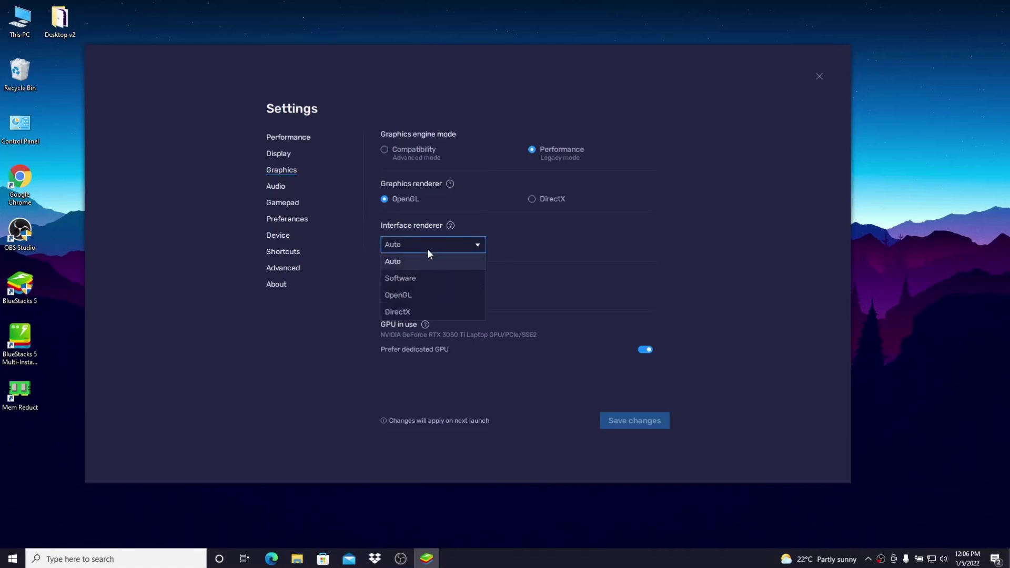
left_click(416, 261)
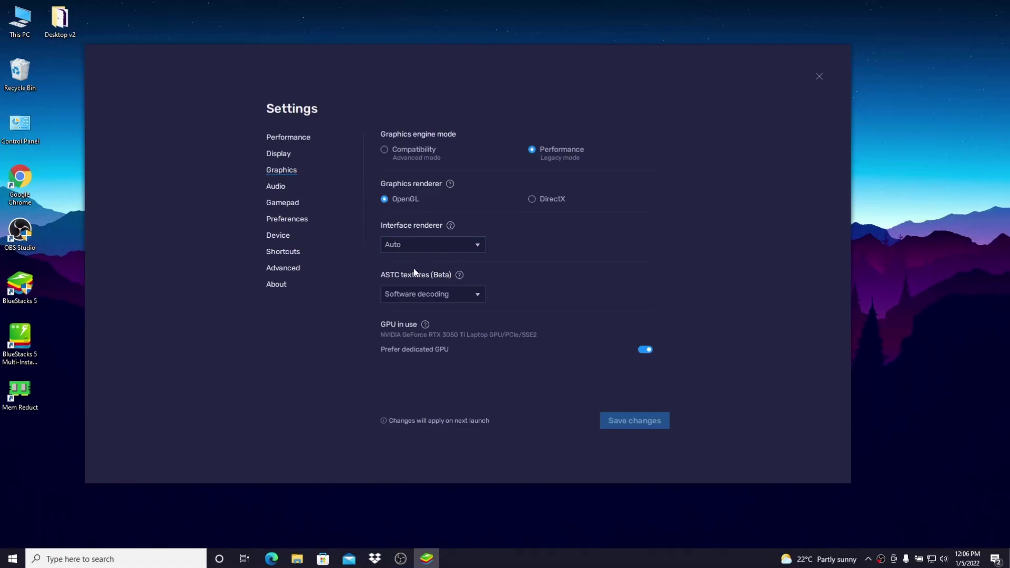
Set ASTC textures to Hardware decoding and the interface renderer to DirectX, then save and restart
left_click(413, 296)
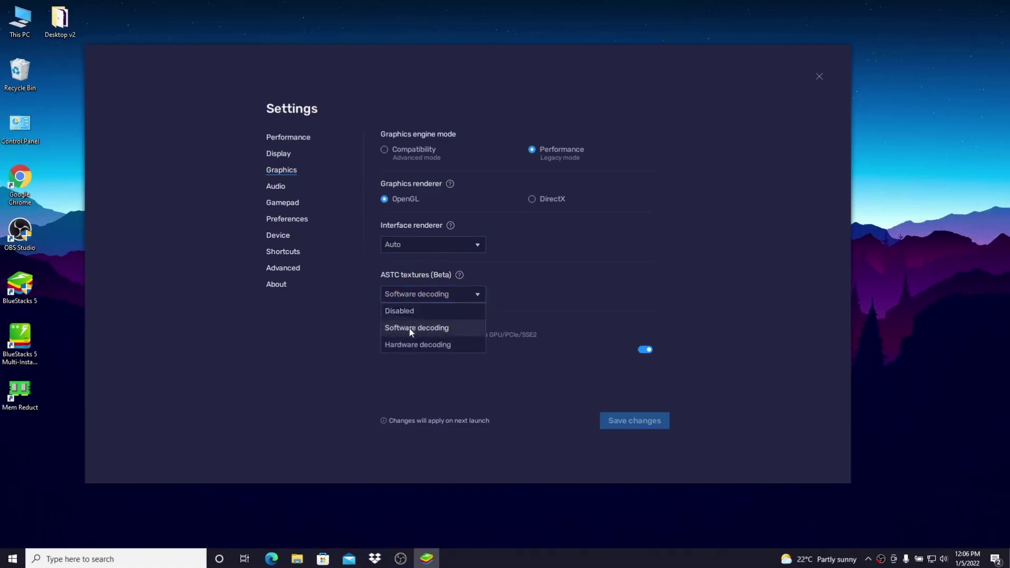
left_click(422, 332)
left_click(443, 299)
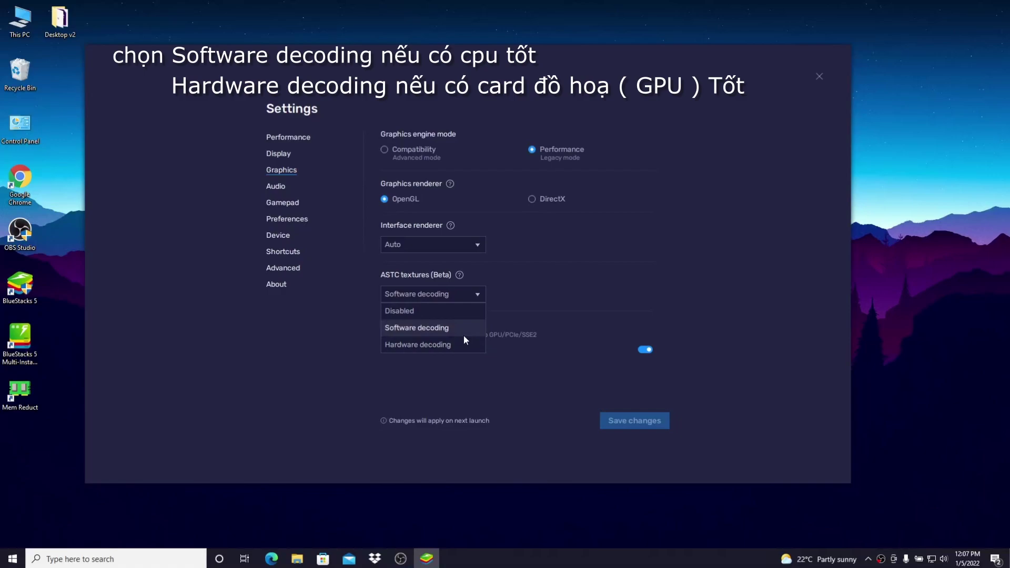
left_click(465, 344)
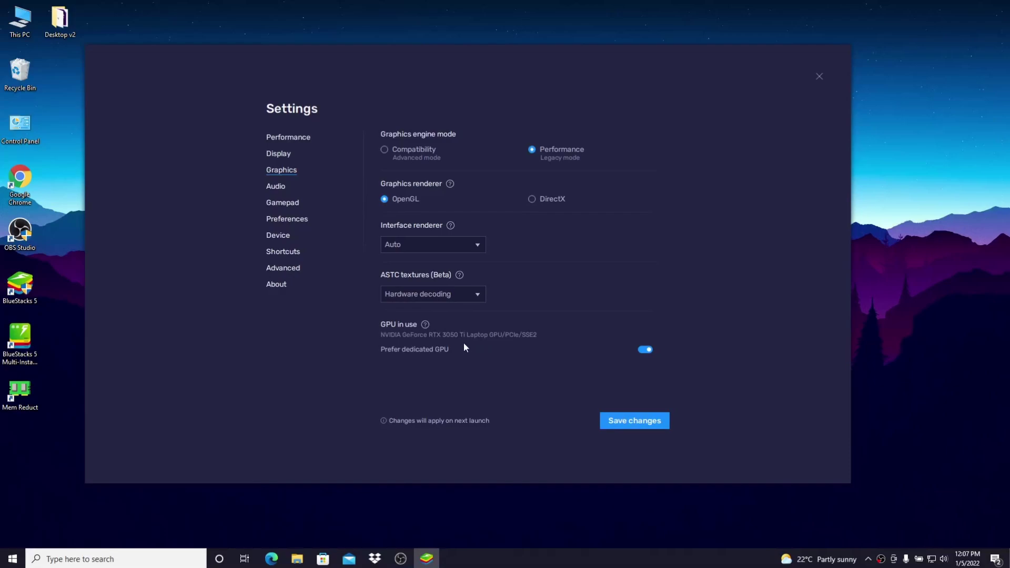
left_click(453, 245)
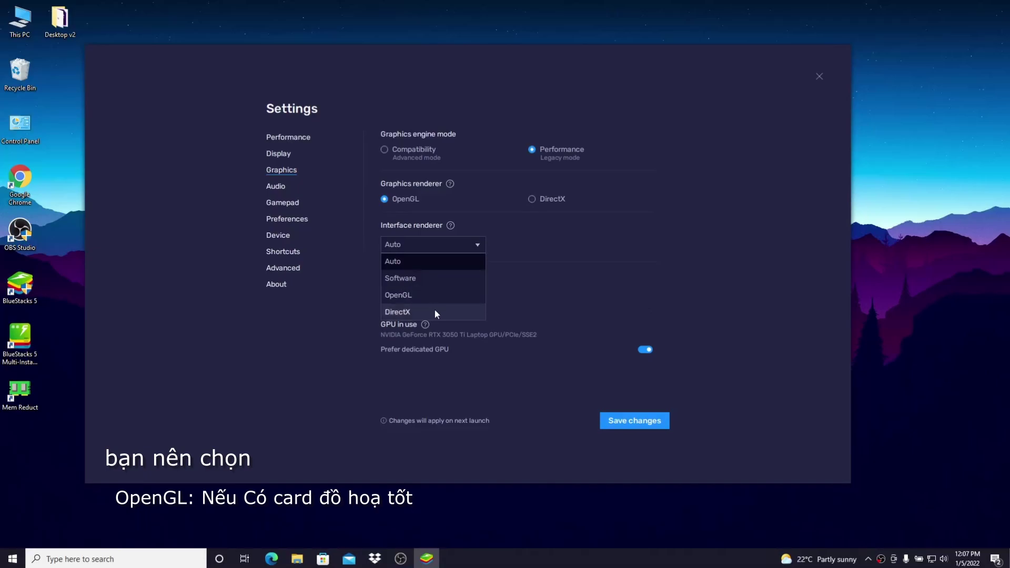
left_click(452, 313)
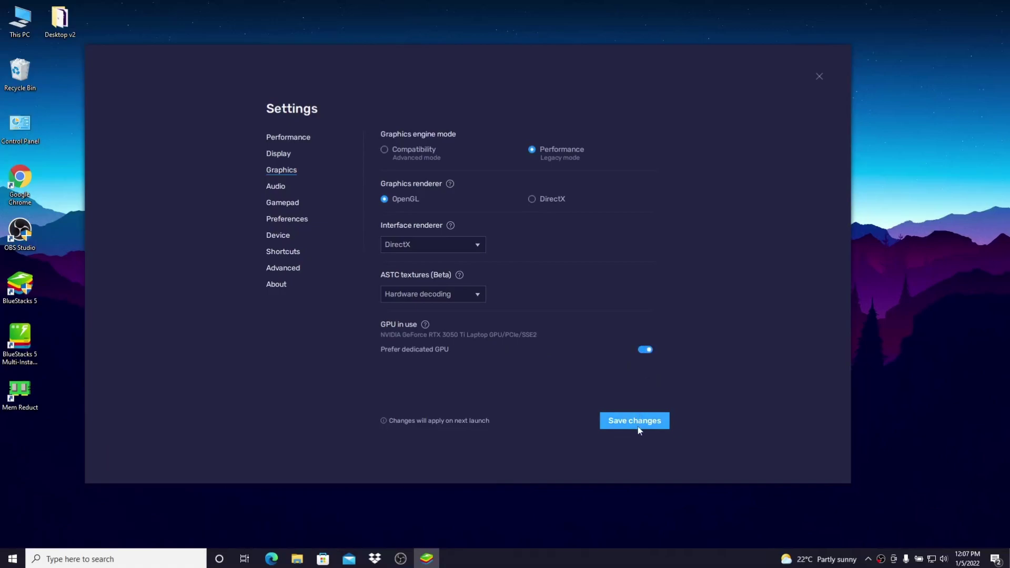
left_click(622, 425)
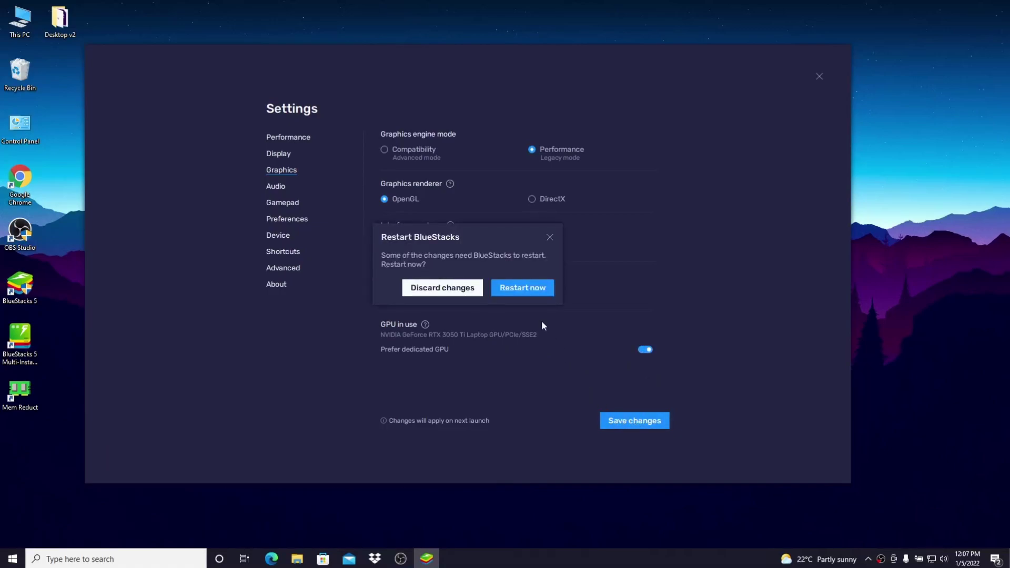
left_click(523, 289)
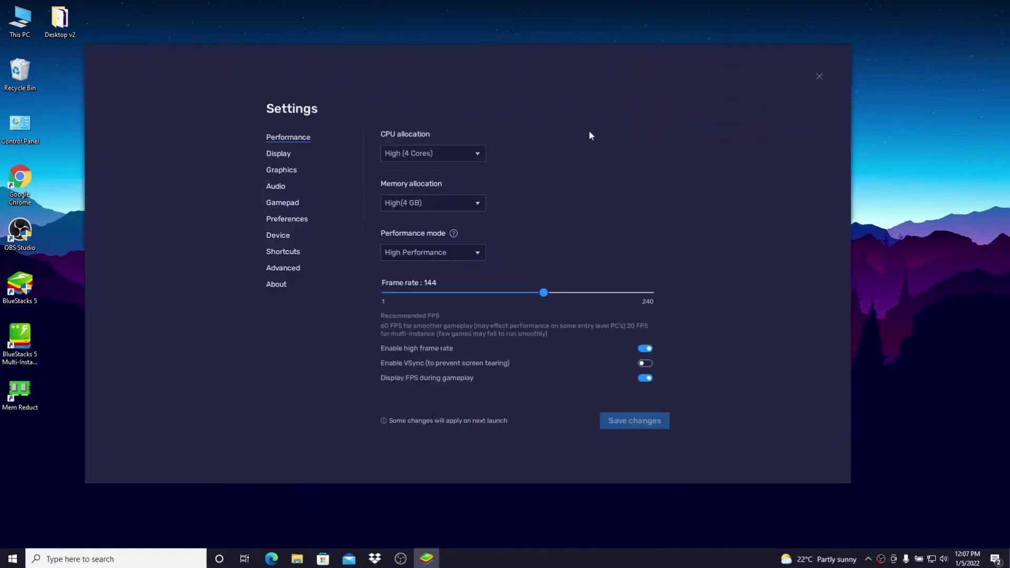
Browse the BlueStacks settings pages and settle on the Gamepad page
left_click(289, 220)
left_click(287, 204)
left_click(275, 186)
left_click(284, 205)
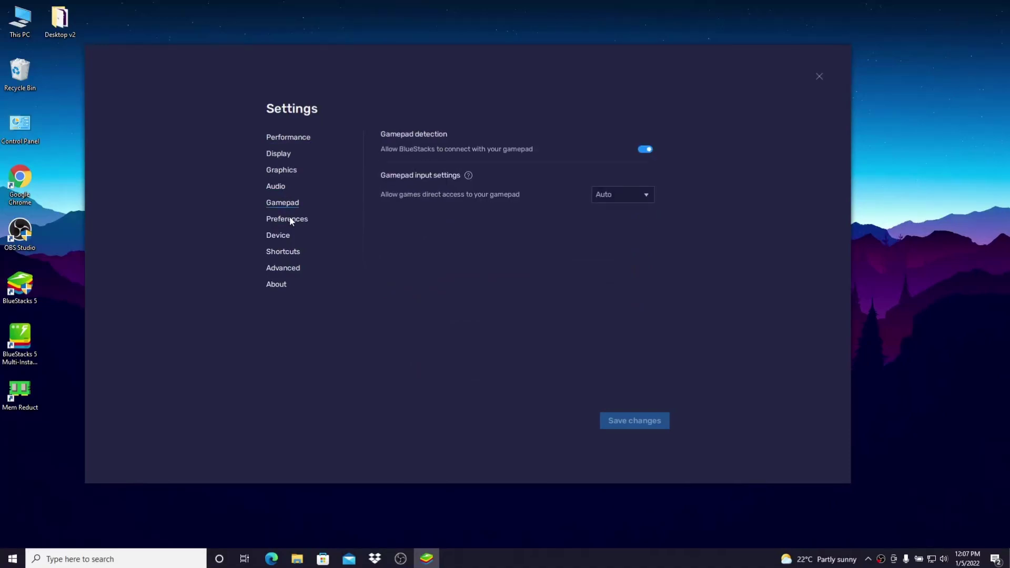
left_click(289, 218)
left_click(290, 211)
Switch off 'Allow BlueStacks to connect with your gamepad' and save the change
left_click(647, 150)
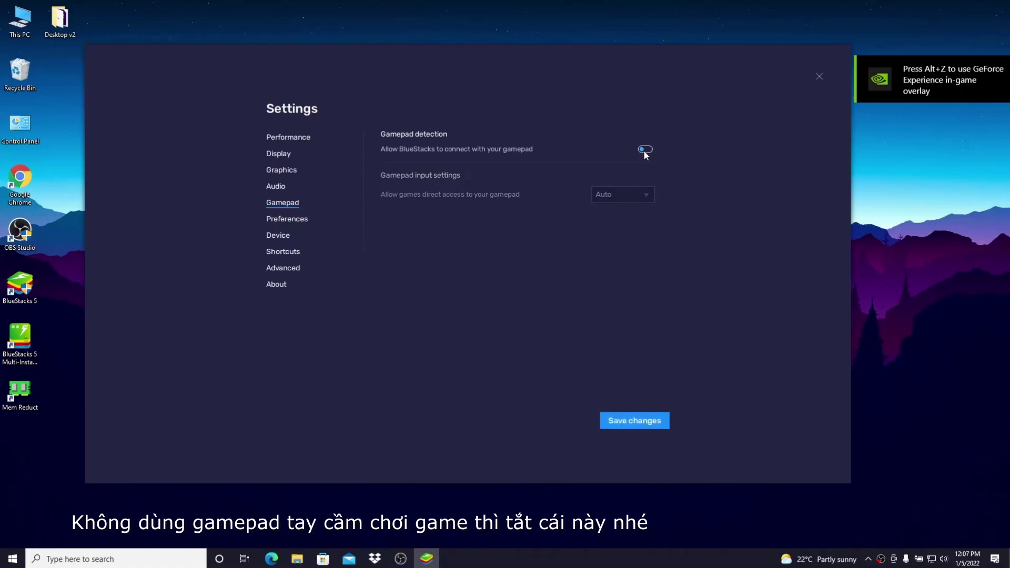
left_click(283, 222)
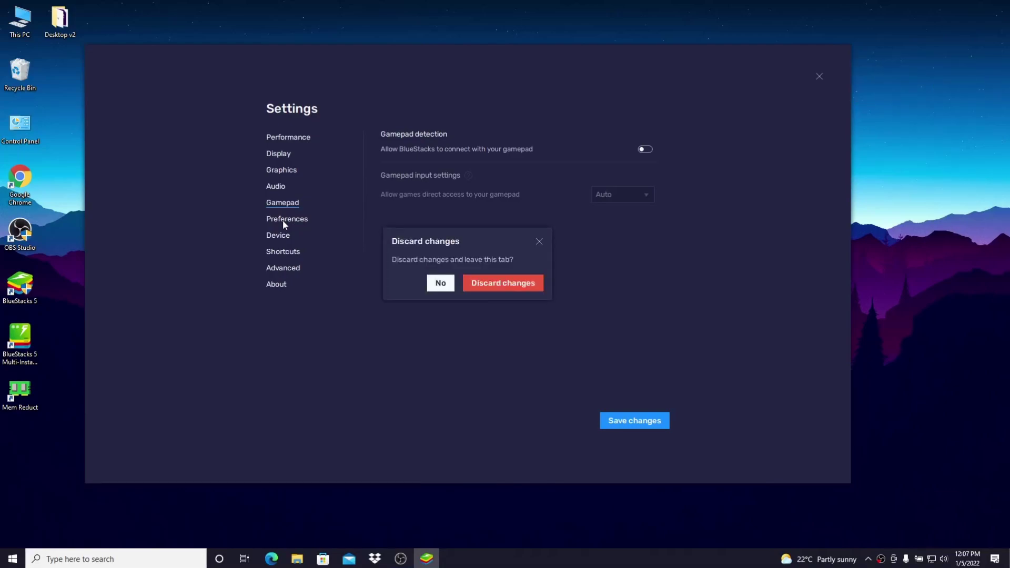
left_click(539, 242)
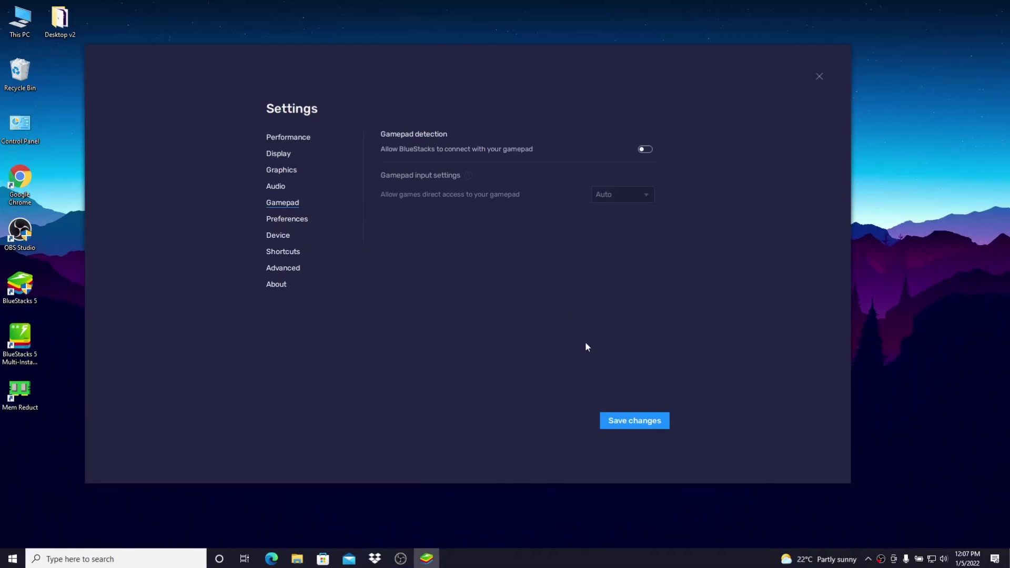
left_click(638, 424)
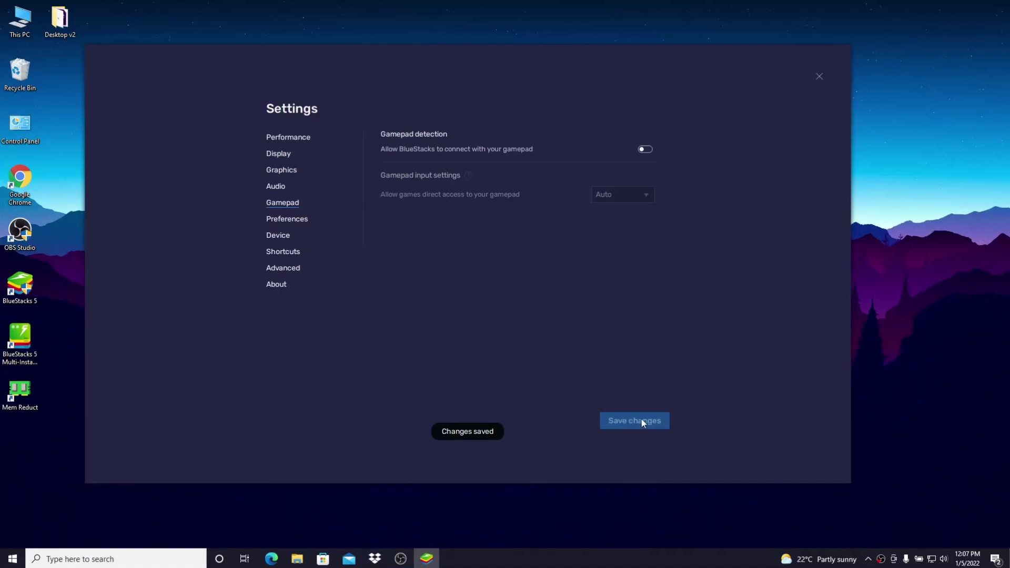
left_click(293, 221)
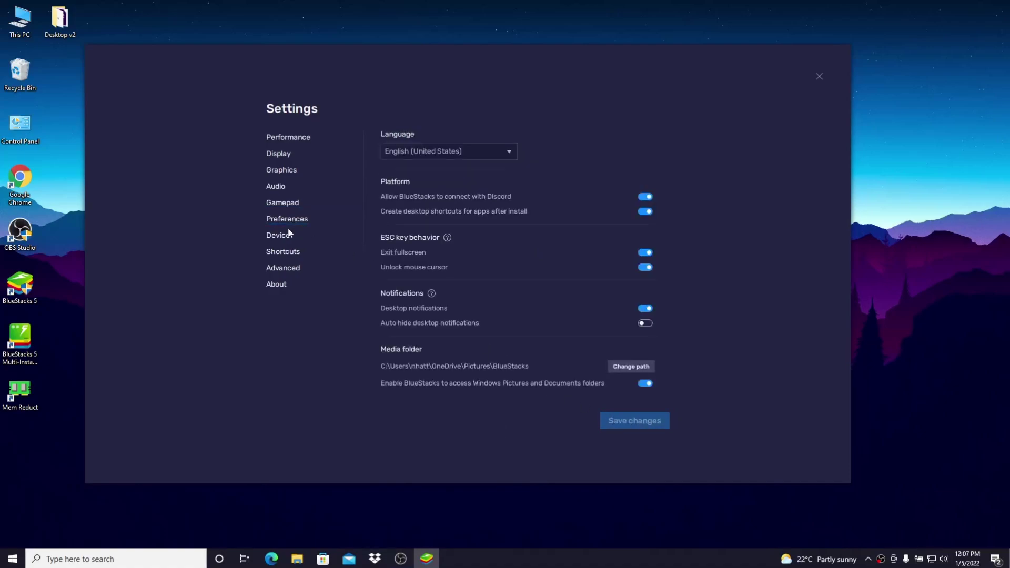
Choose the Samsung Galaxy S20+ device profile, keep VINAPHONE as network provider, and save
left_click(286, 237)
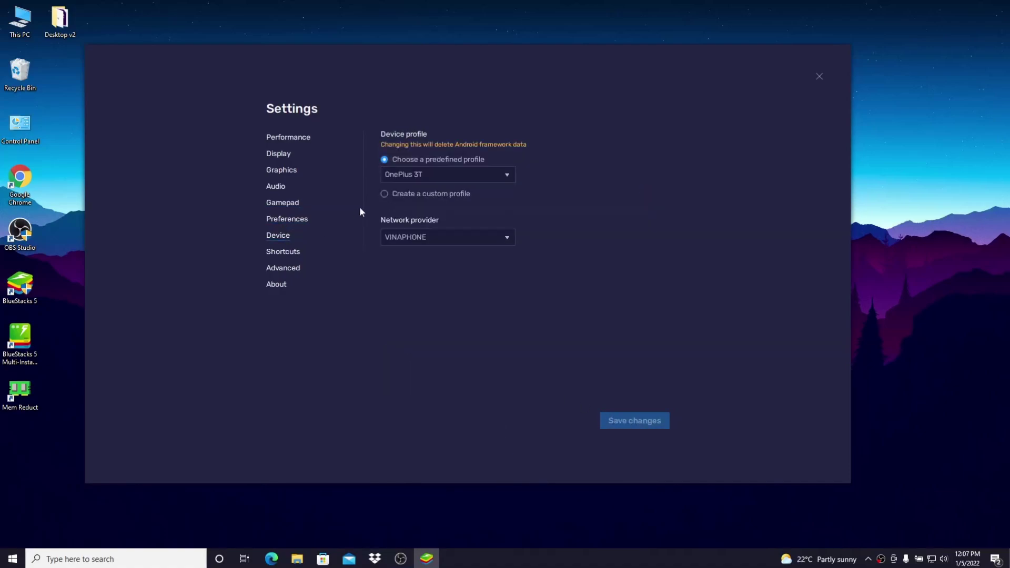
left_click(423, 176)
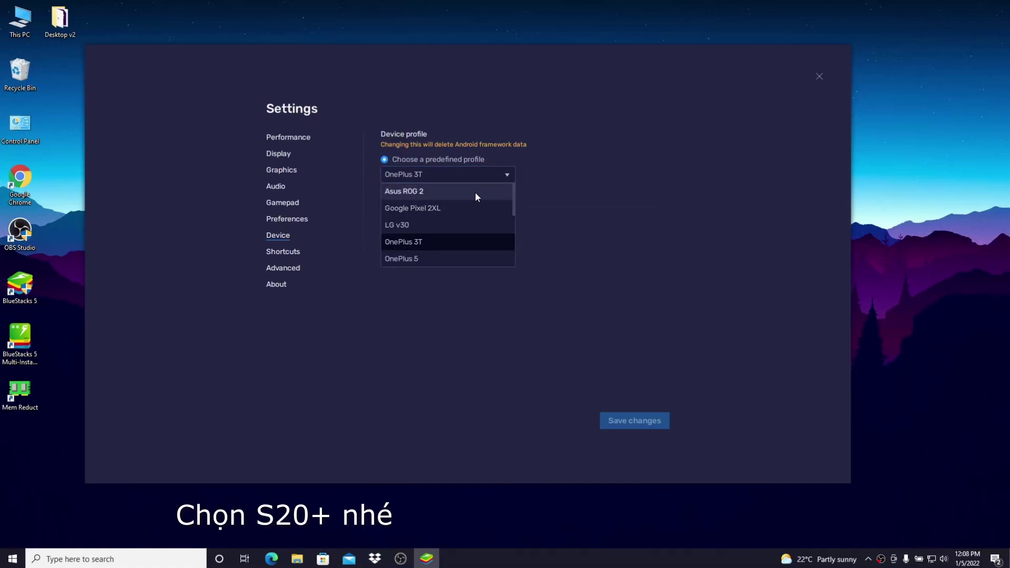
left_click_drag(514, 195, 513, 247)
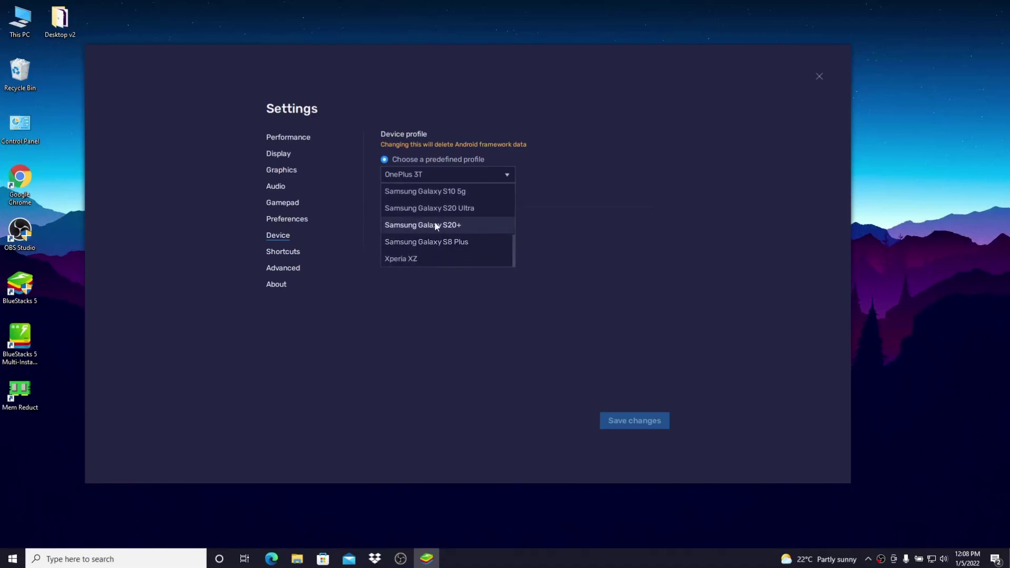
left_click(490, 227)
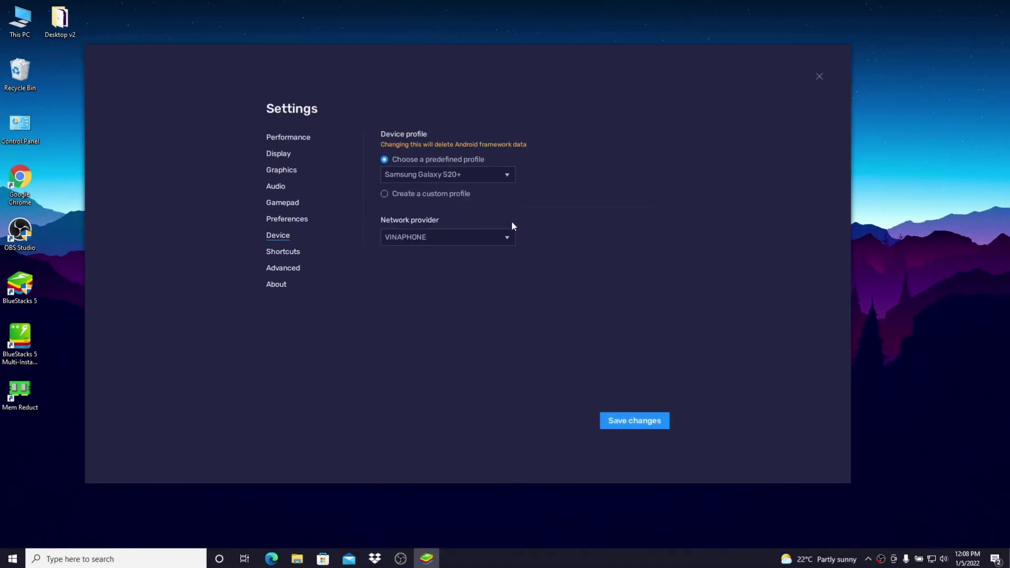
left_click(491, 232)
left_click(488, 233)
left_click(623, 427)
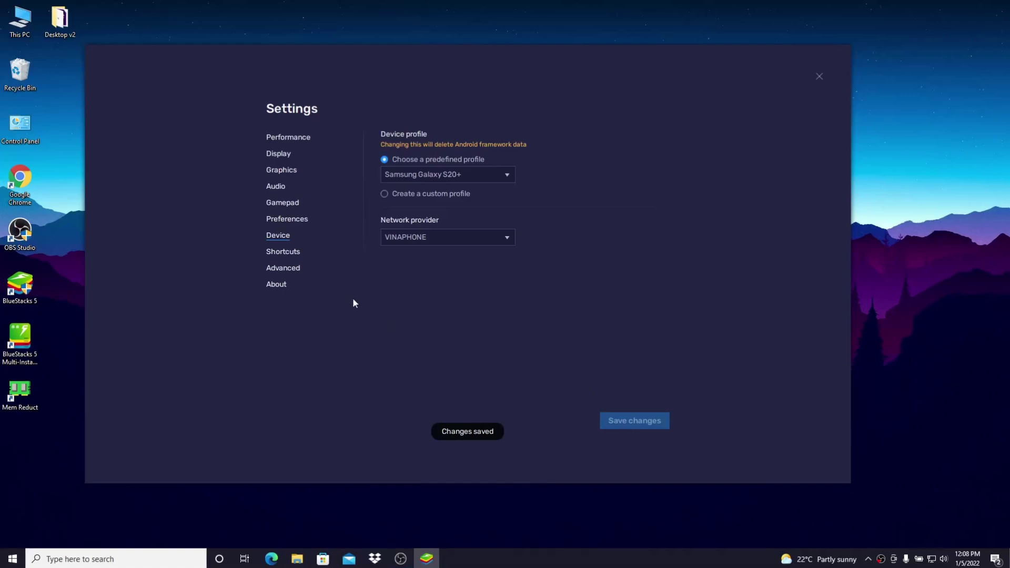
left_click(295, 257)
left_click(286, 270)
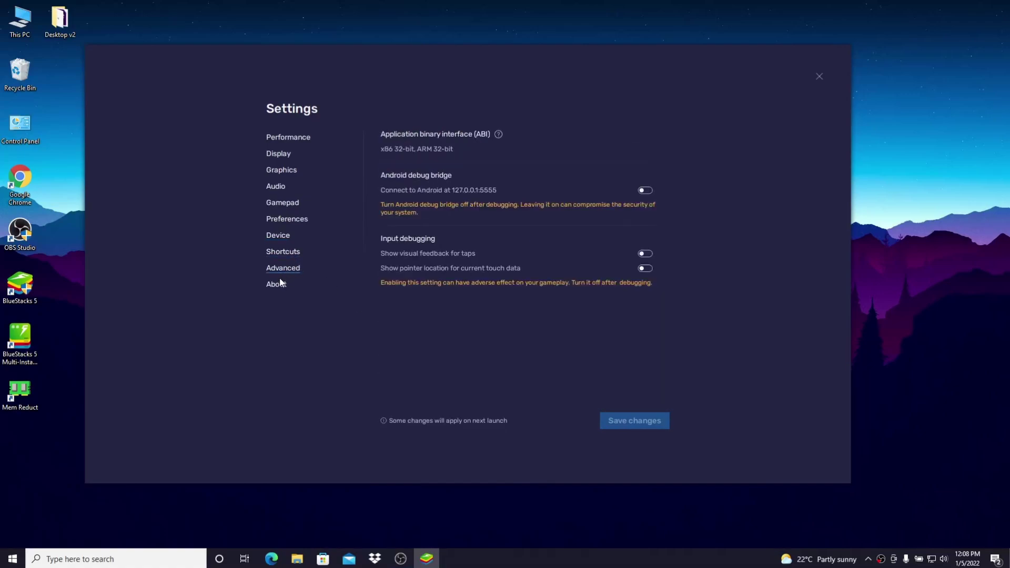
Turn on 'Connect to Android at 127.0.0.1:5555' in Advanced settings, save, and close Settings
left_click(281, 286)
left_click(284, 271)
left_click(645, 191)
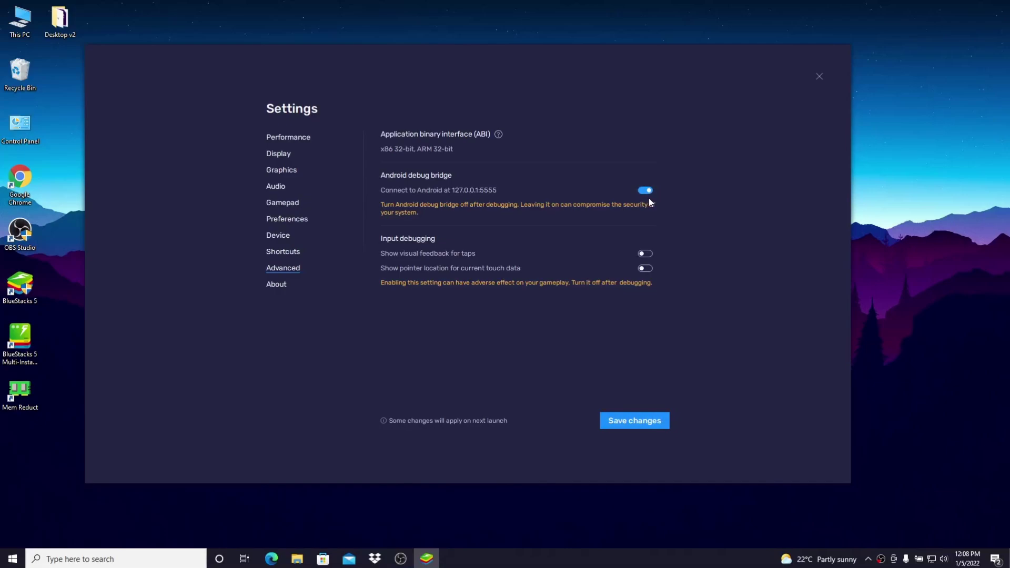
left_click(645, 422)
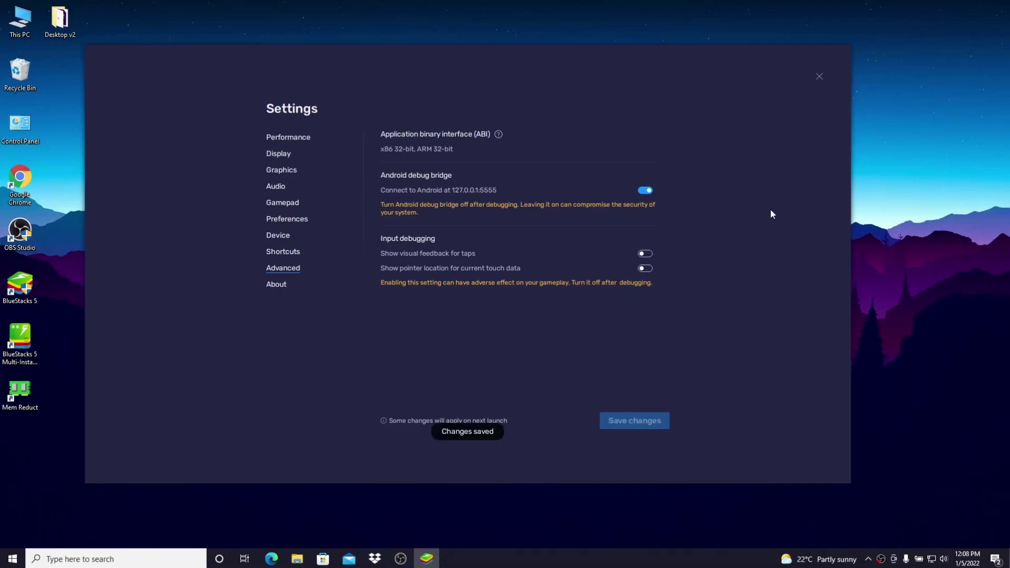
left_click(818, 77)
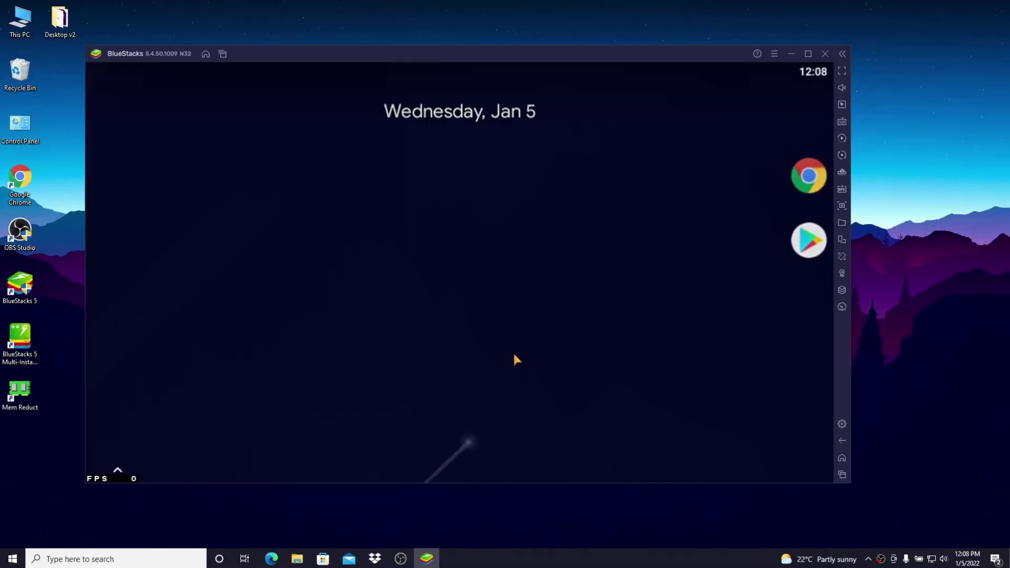
Browse the app drawer, then trim the emulator's memory to free about 230 MB
left_click_drag(514, 375, 561, 112)
left_click_drag(425, 298, 441, 463)
left_click_drag(521, 159, 545, 94)
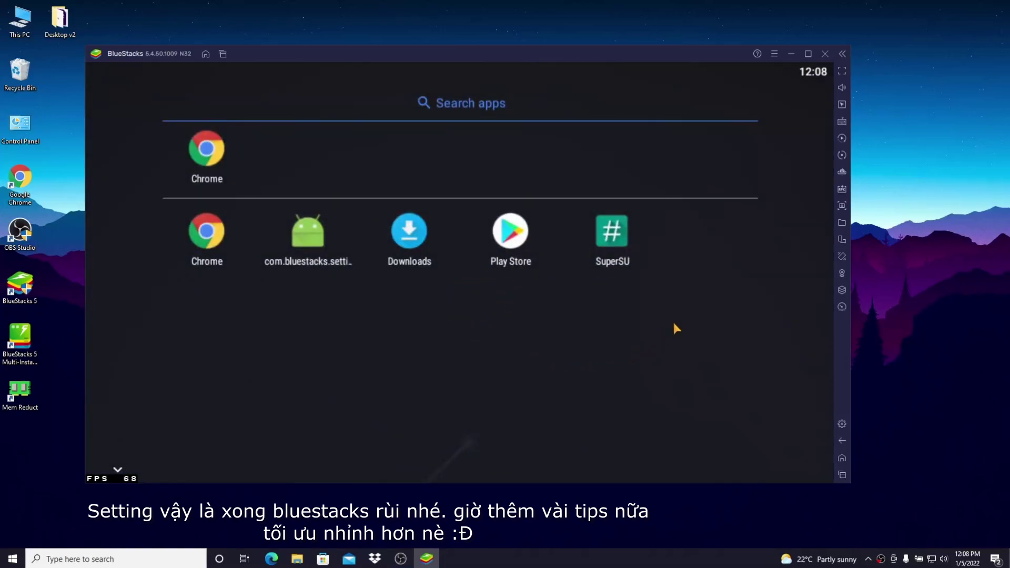
left_click(842, 173)
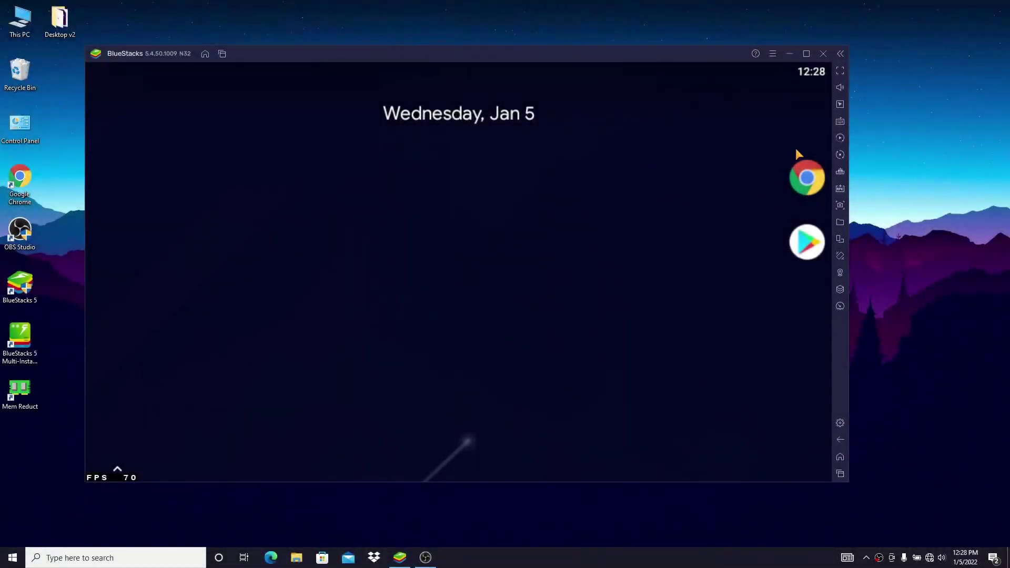
Open Task Manager and jump from BlueStacks Player to its entry in the Details list
right_click(628, 563)
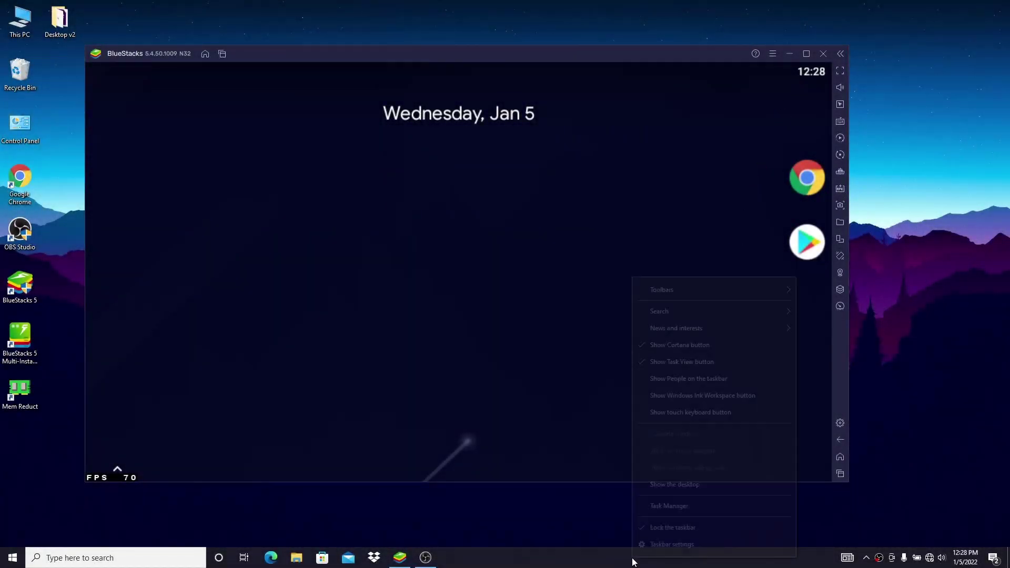
left_click(672, 506)
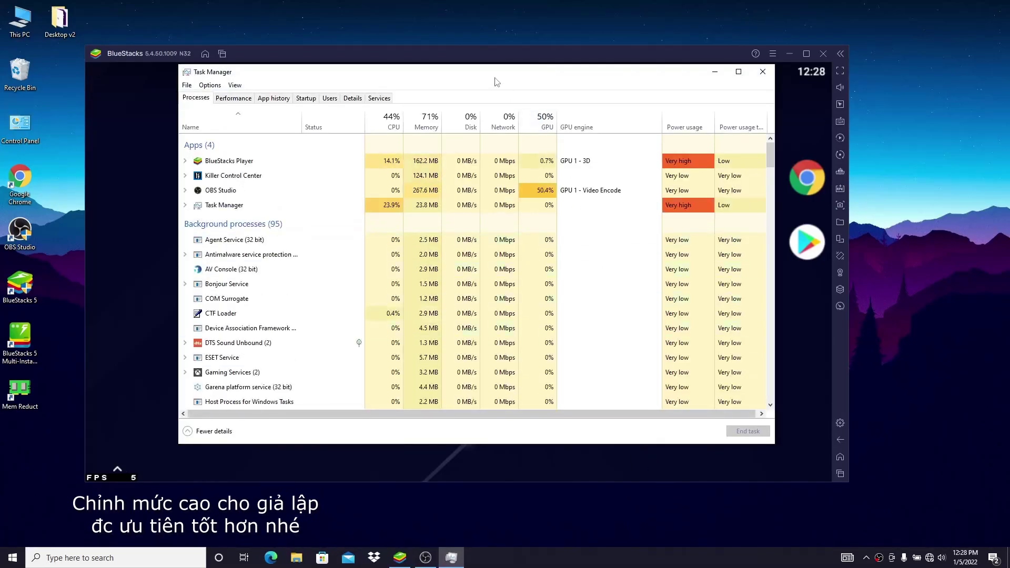
left_click_drag(487, 71, 618, 43)
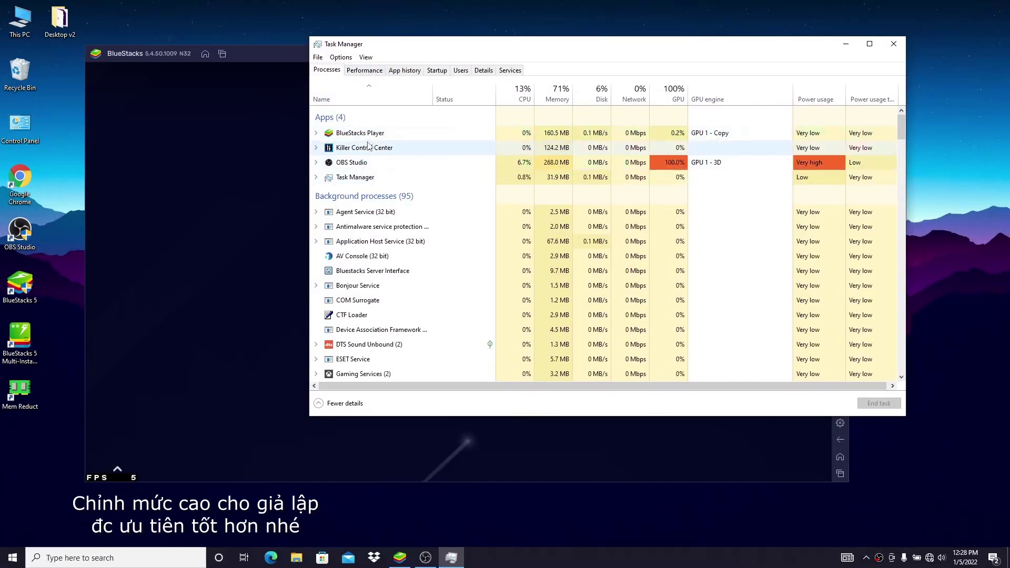
left_click(389, 133)
right_click(392, 133)
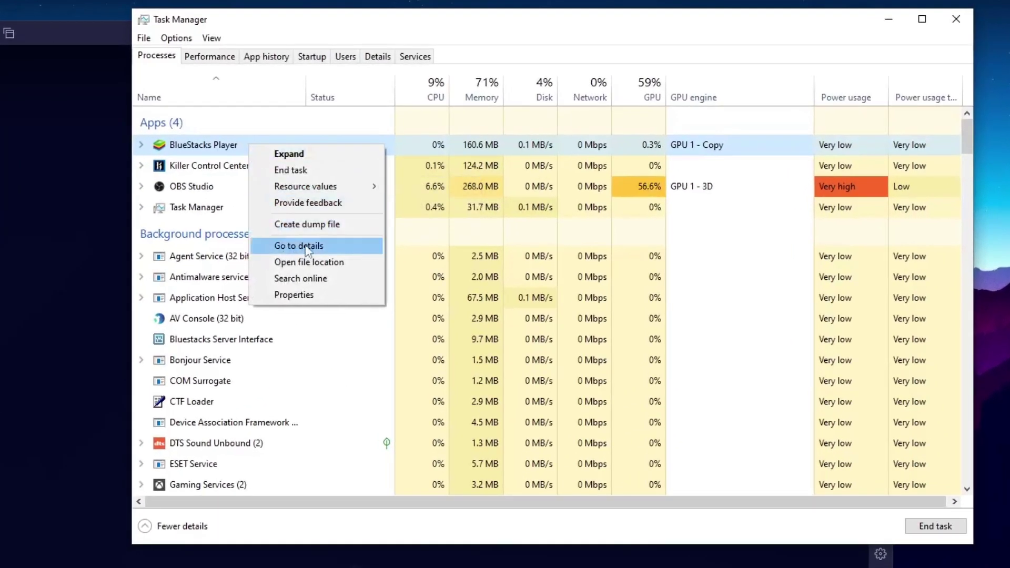
left_click(312, 247)
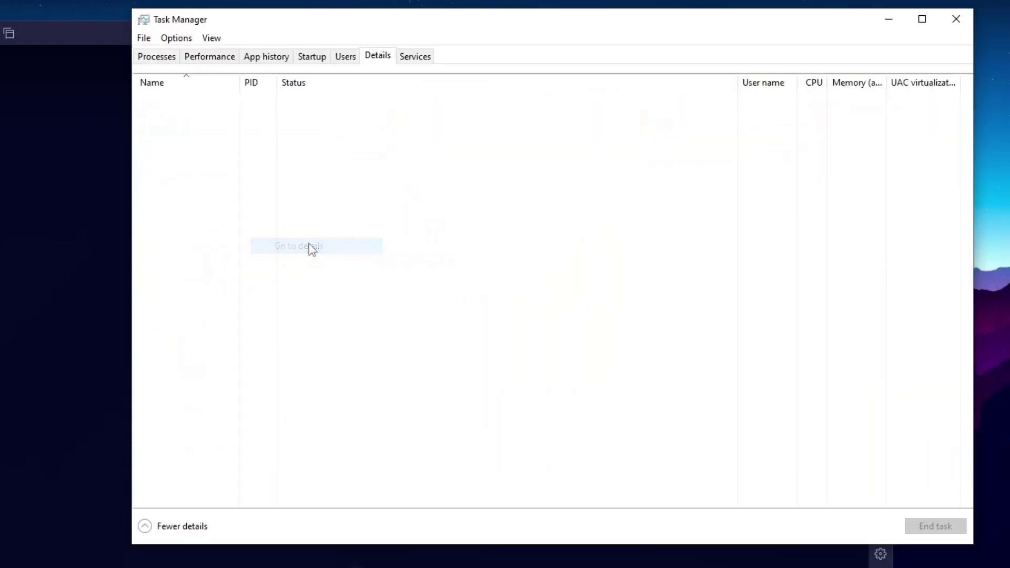
Set HD-Player.exe priority to High and confirm the change
right_click(293, 451)
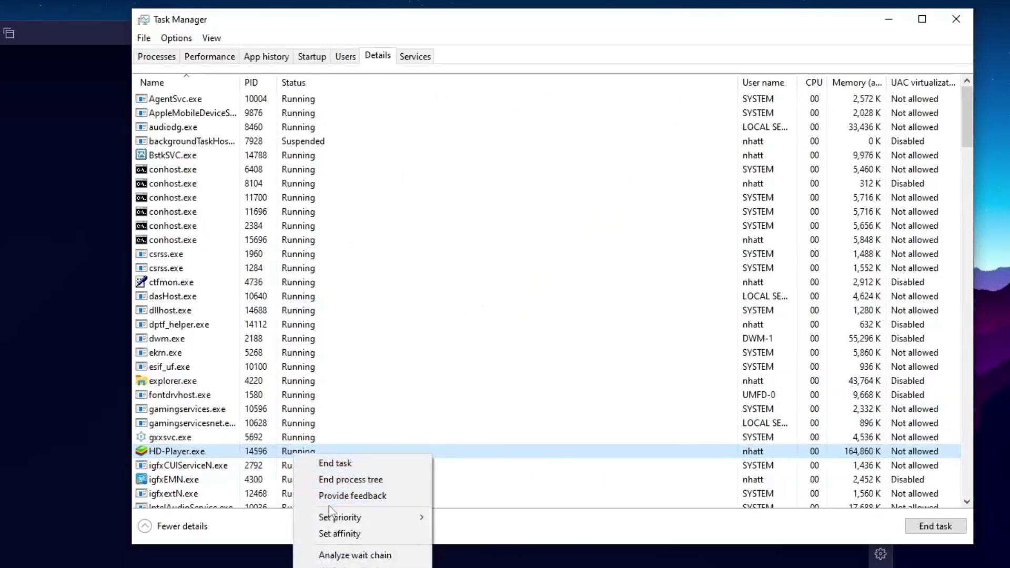
mouse_move(345, 516)
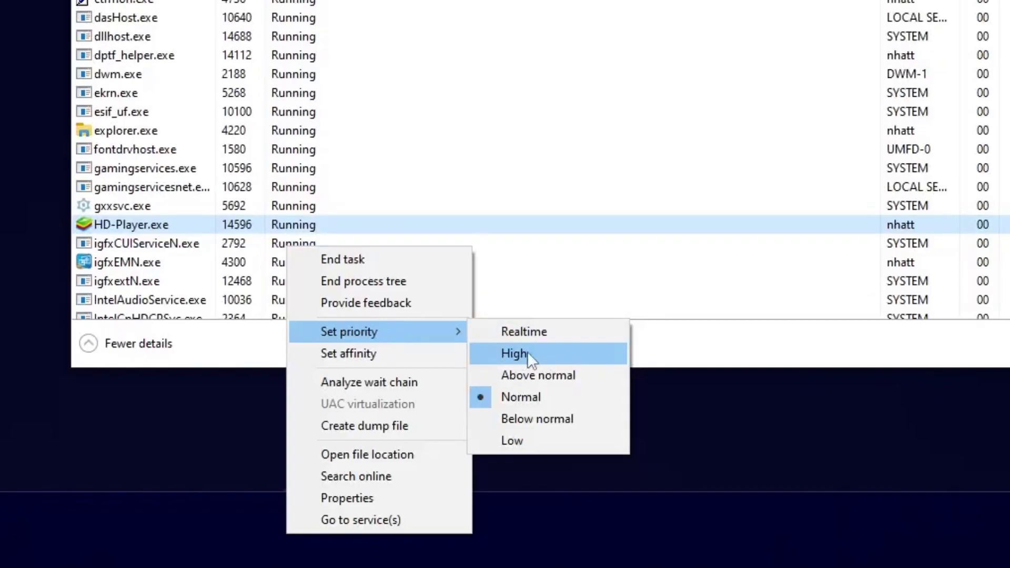
left_click(531, 354)
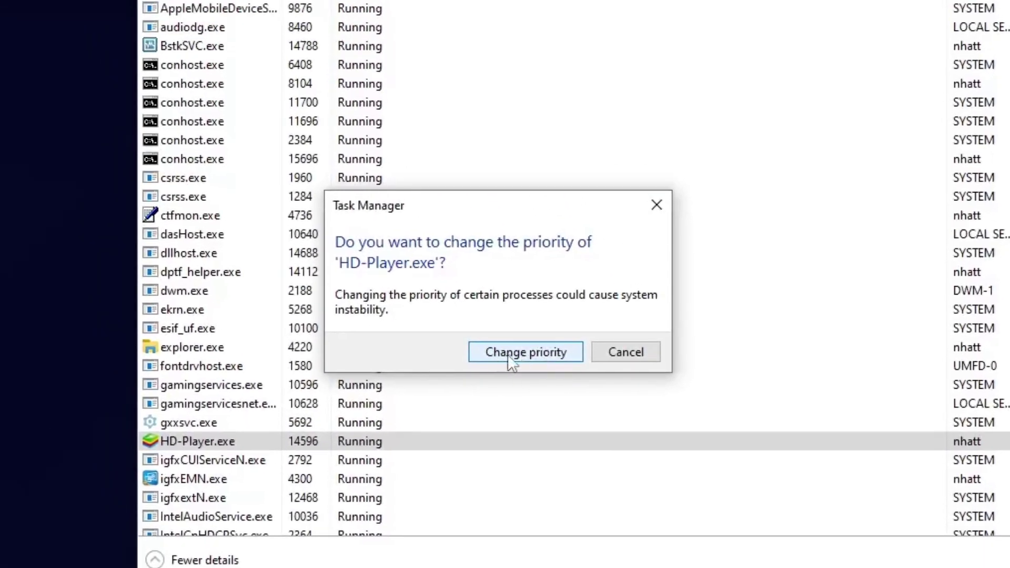
left_click(498, 322)
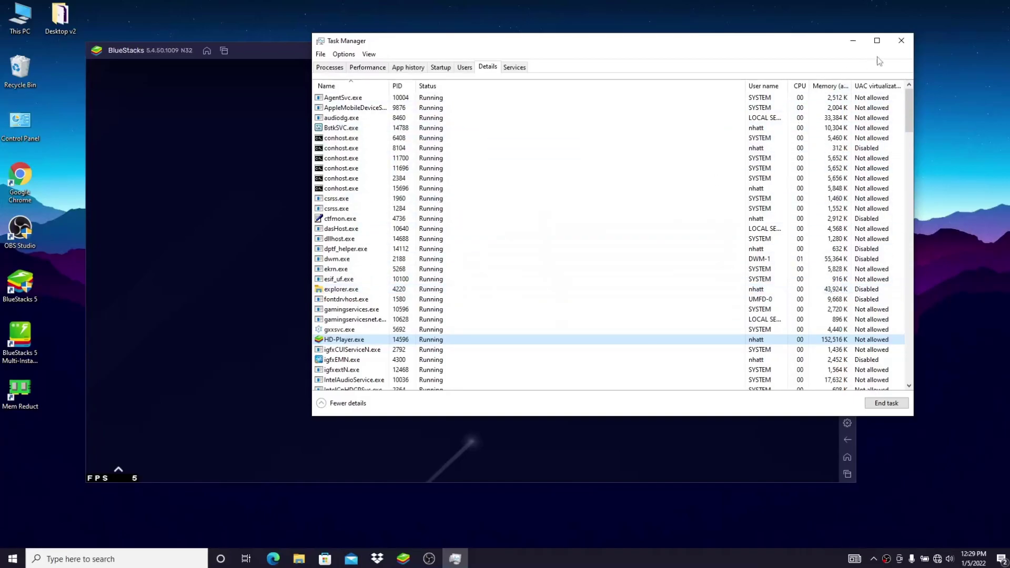
Close Task Manager and exit BlueStacks
left_click(903, 39)
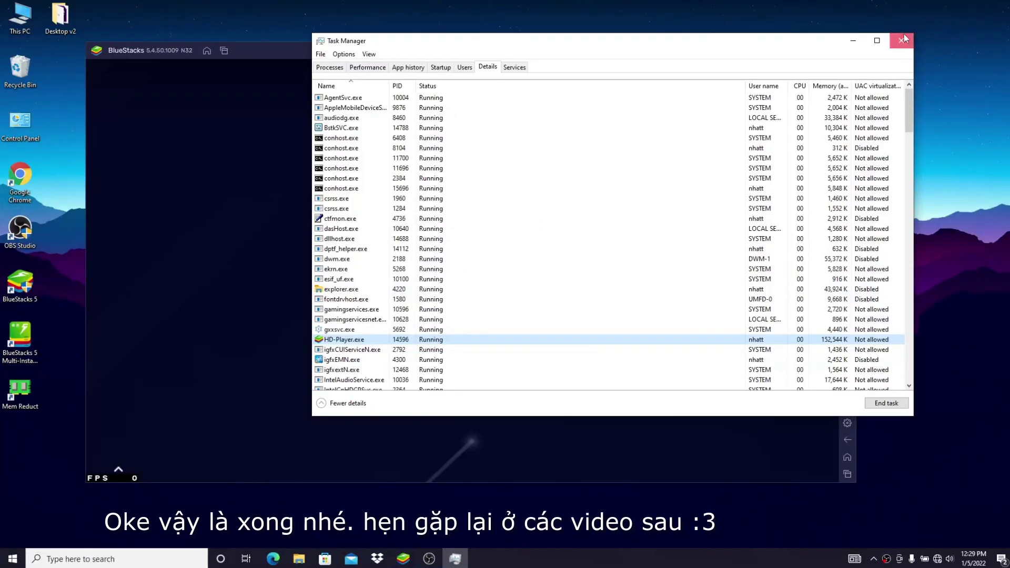
left_click(830, 50)
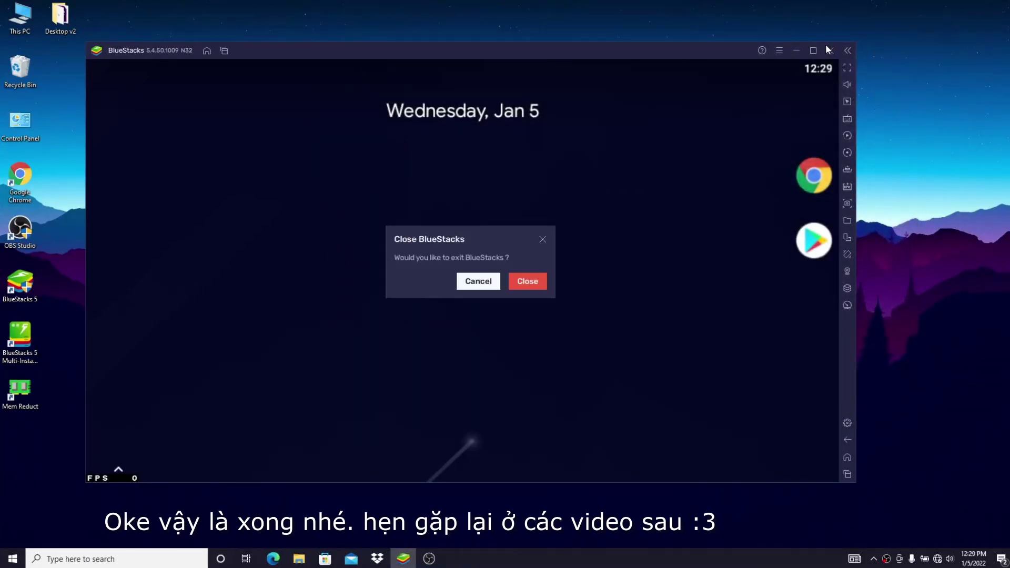
left_click(528, 281)
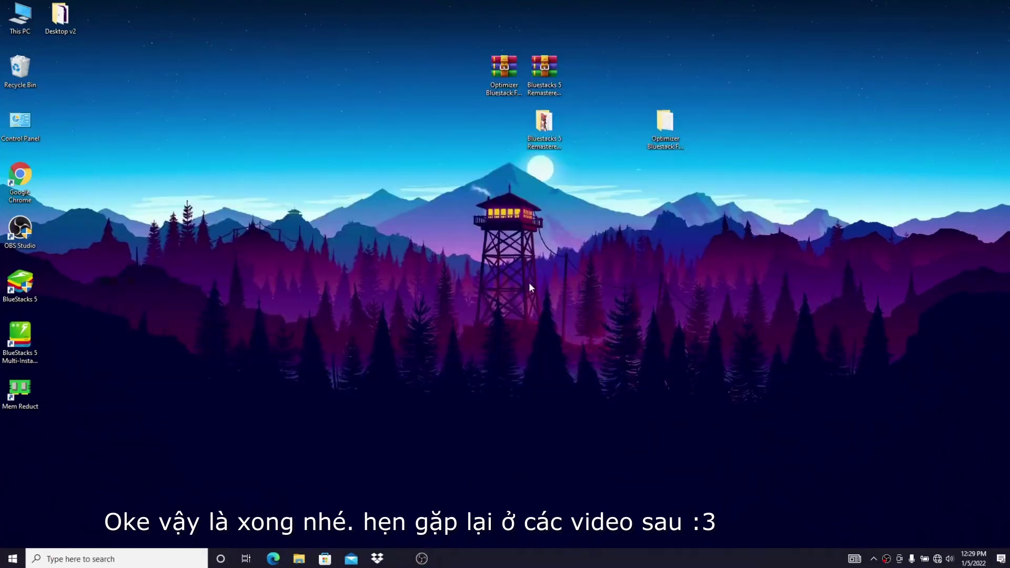